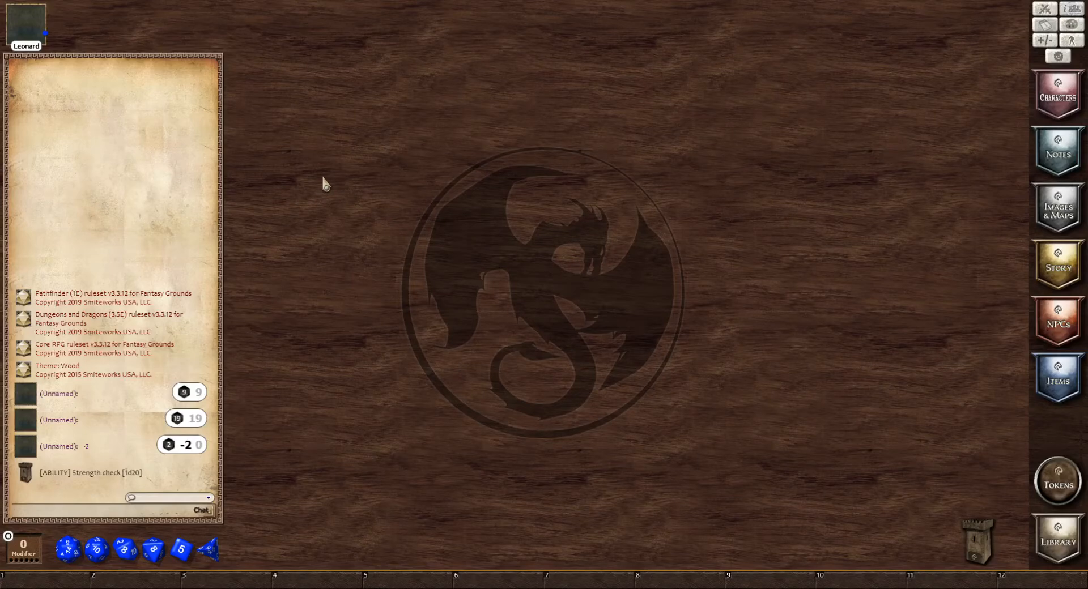
Step: Open the existing character's sheet from the portrait
double_click(27, 31)
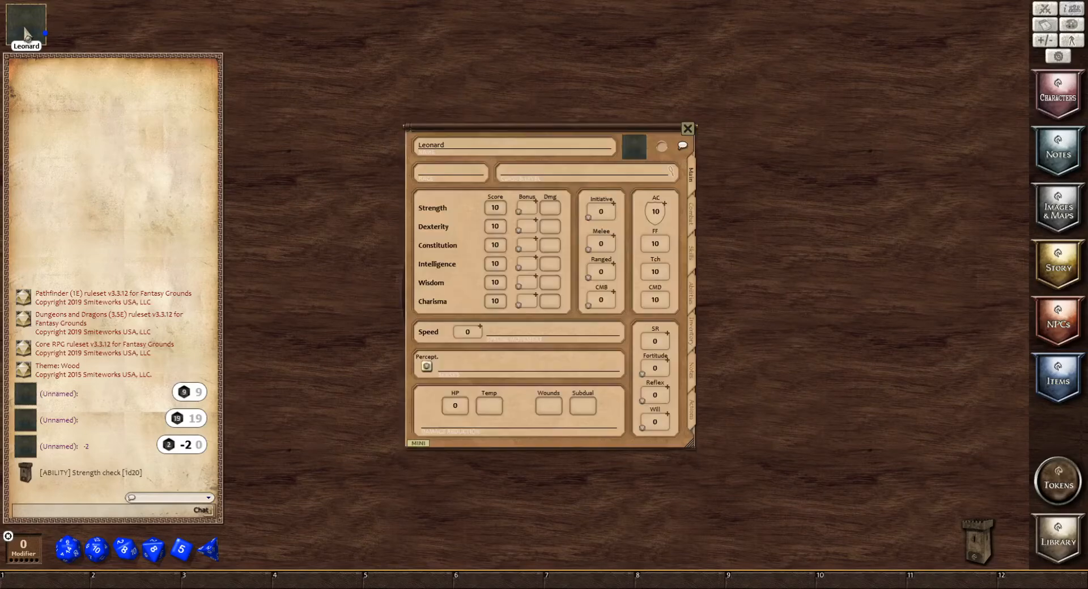
Step: Try two other names in the character sheet's name field and re-enter the original name
click(461, 146)
key(BackSpace)
key(BackSpace)
key(BackSpace)
key(BackSpace)
key(BackSpace)
key(BackSpace)
key(BackSpace)
text(Rodir)
key(BackSpace)
key(BackSpace)
key(BackSpace)
key(BackSpace)
key(BackSpace)
text(Emrik)
key(BackSpace)
key(BackSpace)
key(BackSpace)
key(BackSpace)
key(BackSpace)
text(Leonard)
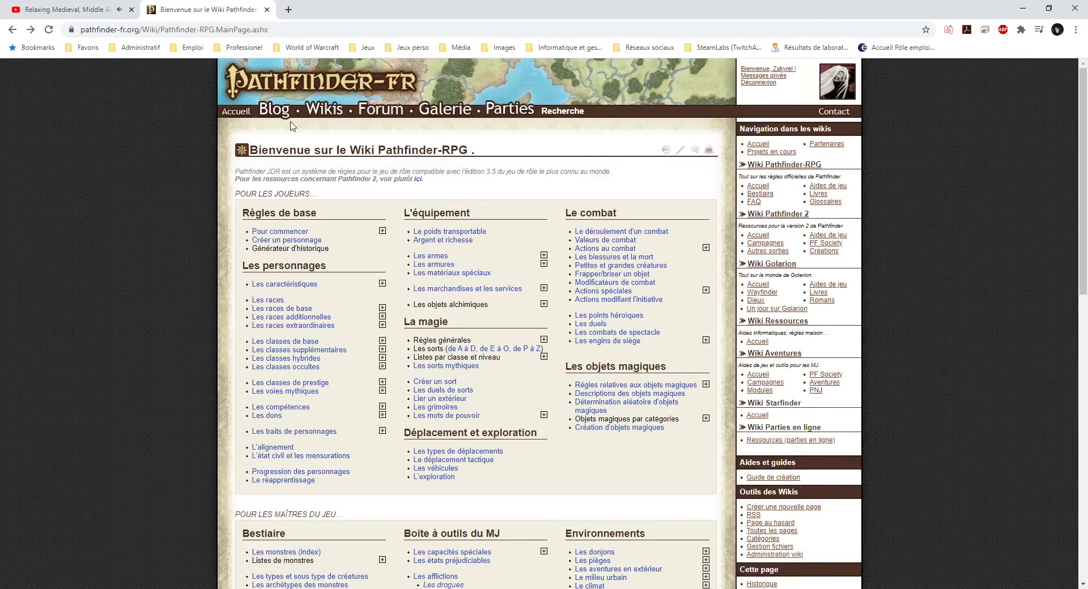
Step: On the Pathfinder-FR wiki in the browser, open the "Créer un personnage" guide and read Étape 1 on ability scores
click(288, 241)
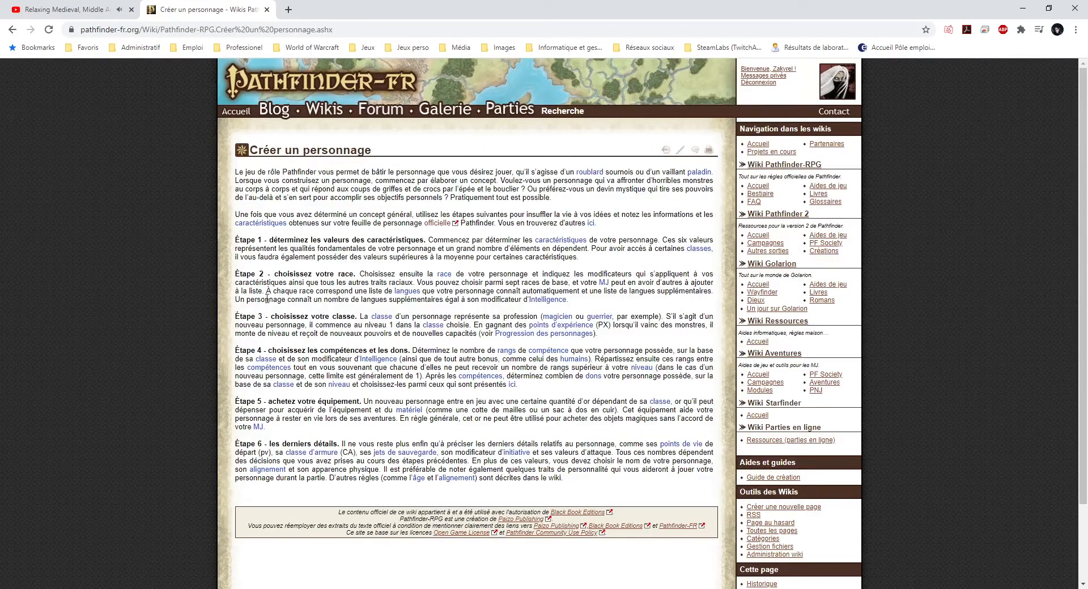
drag(236, 245, 593, 258)
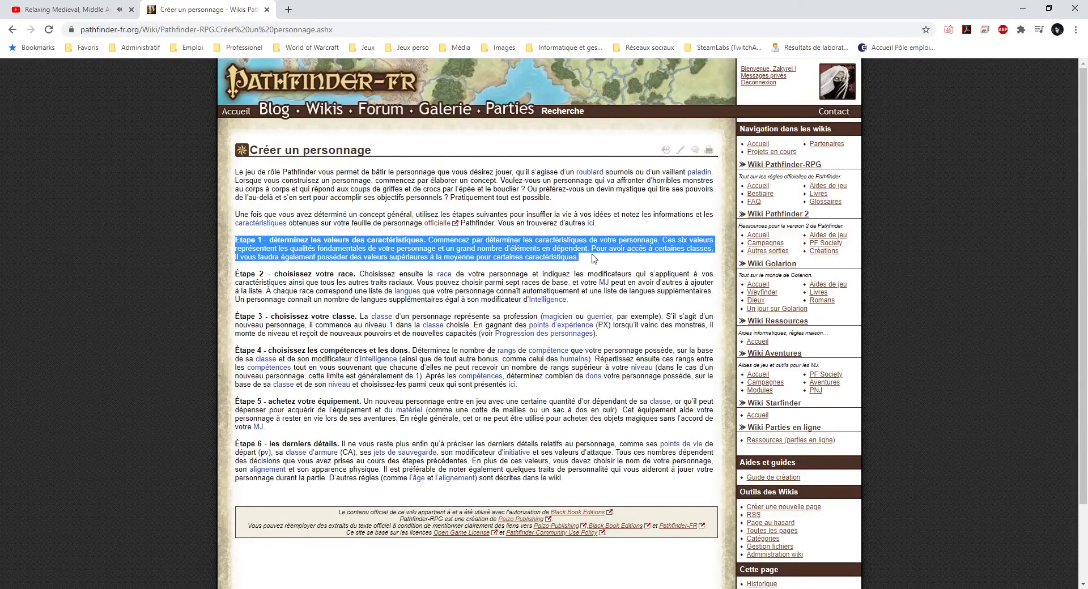
click(593, 258)
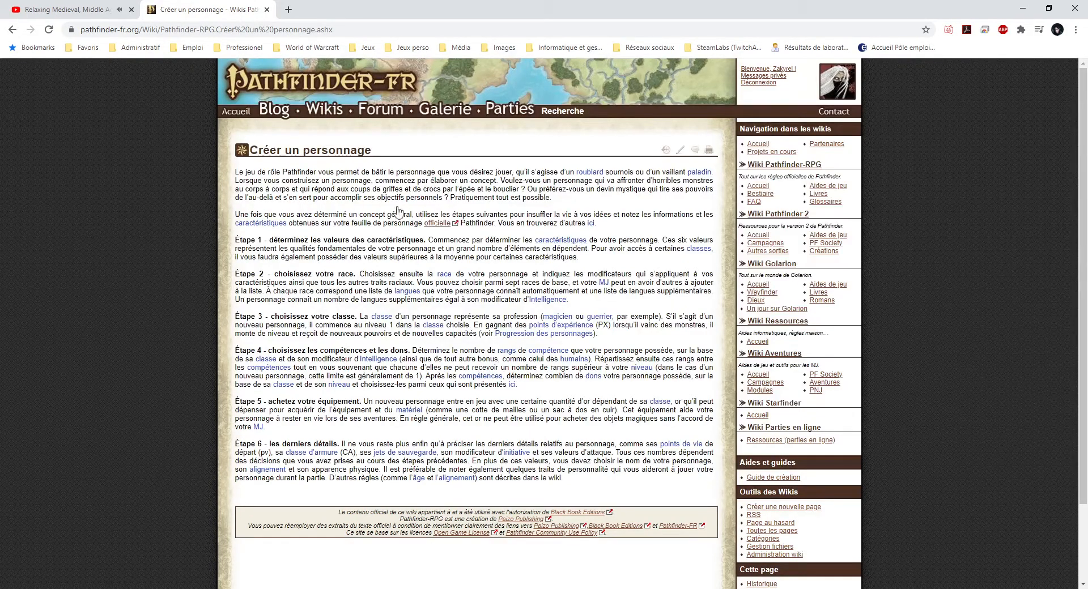
Step: Return to the Pathfinder-RPG wiki main page and open "Les caractéristiques" from the "Les personnages" section
mouse_move(326, 110)
click(336, 128)
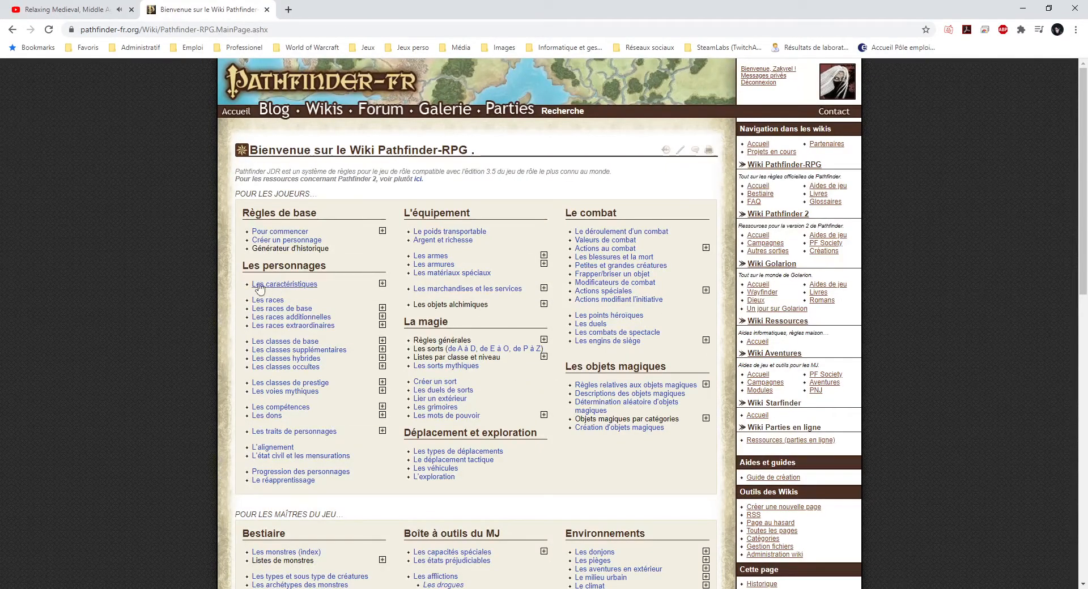
drag(244, 266, 331, 266)
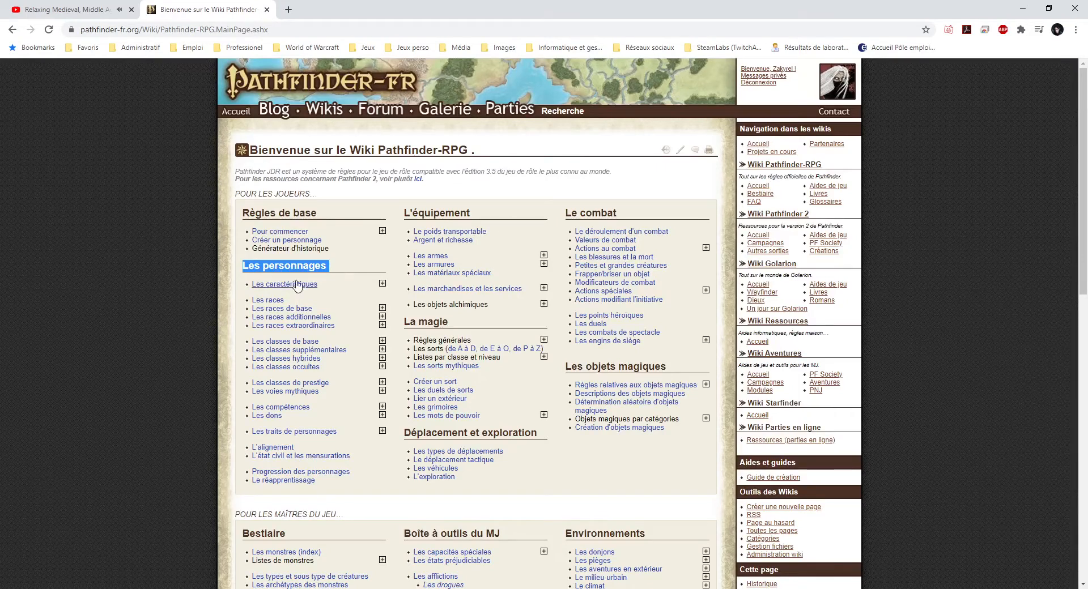
click(383, 283)
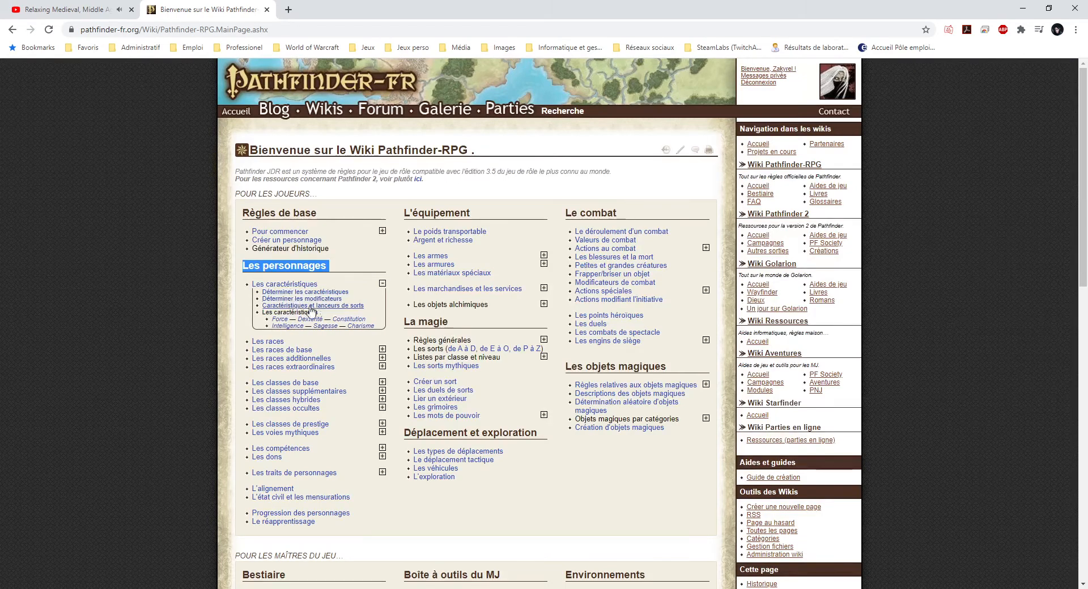
click(256, 312)
click(272, 286)
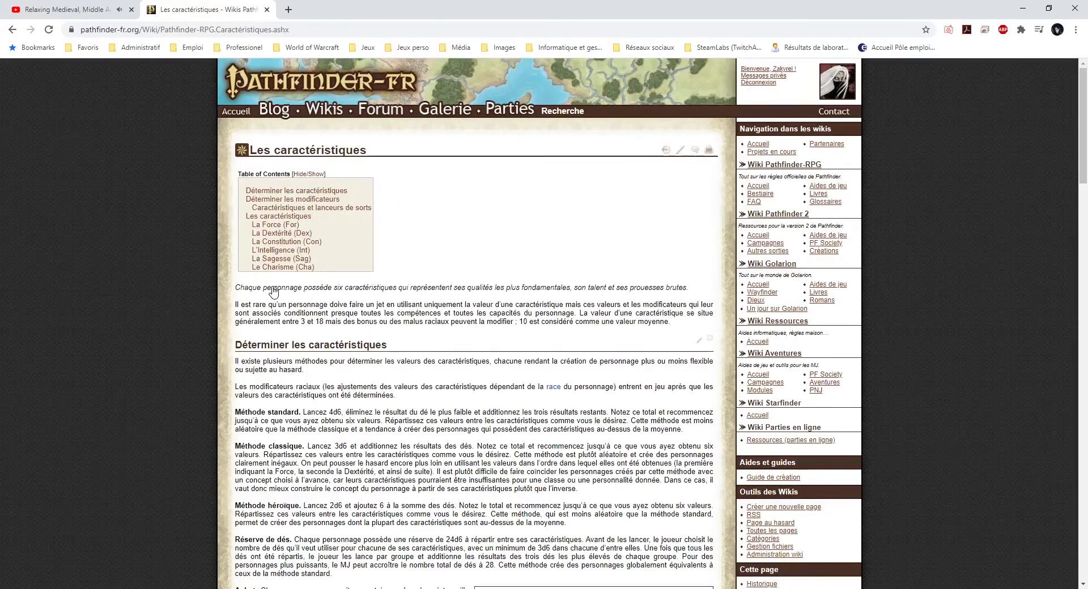
Step: Read the Achat method paragraph in the "Déterminer les caractéristiques" section
scroll(273, 292, down, 3)
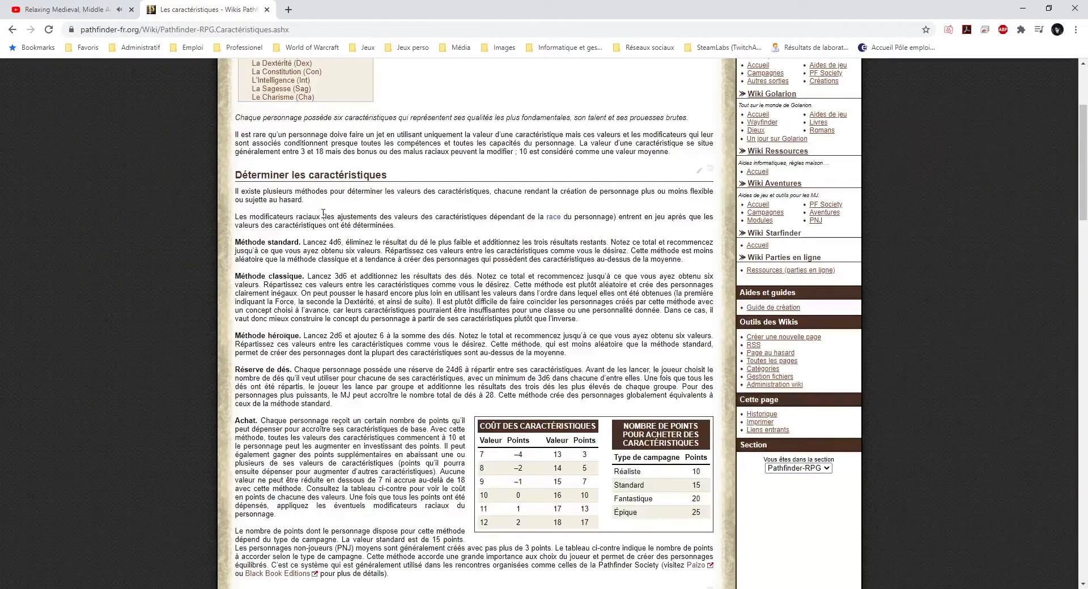
scroll(323, 213, down, 2)
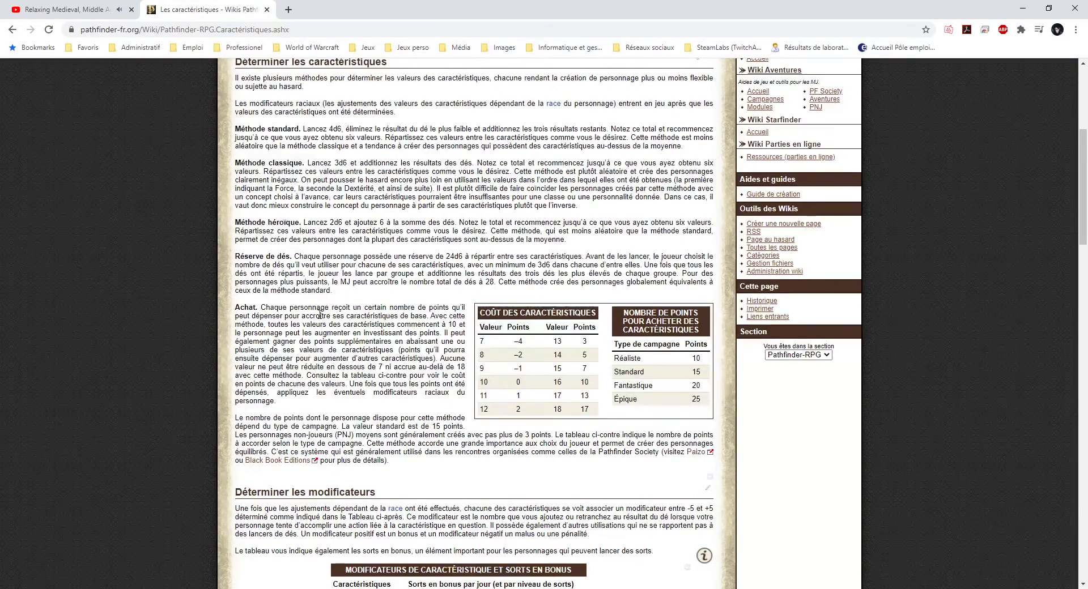
drag(235, 307, 312, 414)
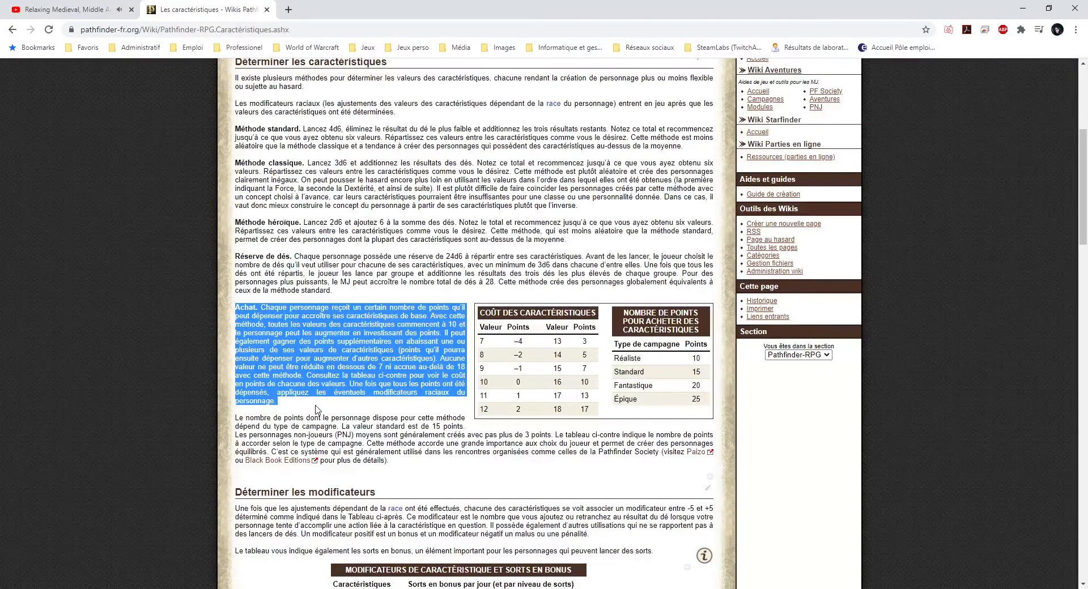
click(316, 409)
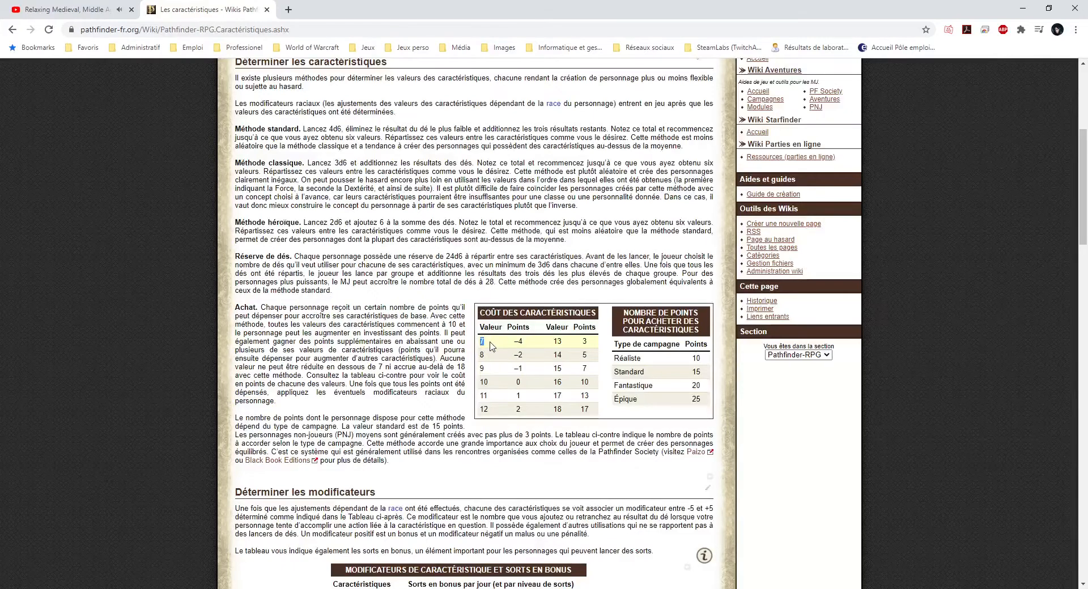
Step: Examine the "Coût des caractéristiques" table, comparing ability values 7 to 18 with their point costs
double_click(485, 359)
double_click(487, 370)
double_click(488, 383)
double_click(490, 397)
double_click(492, 411)
drag(553, 343, 562, 356)
drag(553, 368, 564, 385)
click(565, 384)
drag(581, 342, 588, 370)
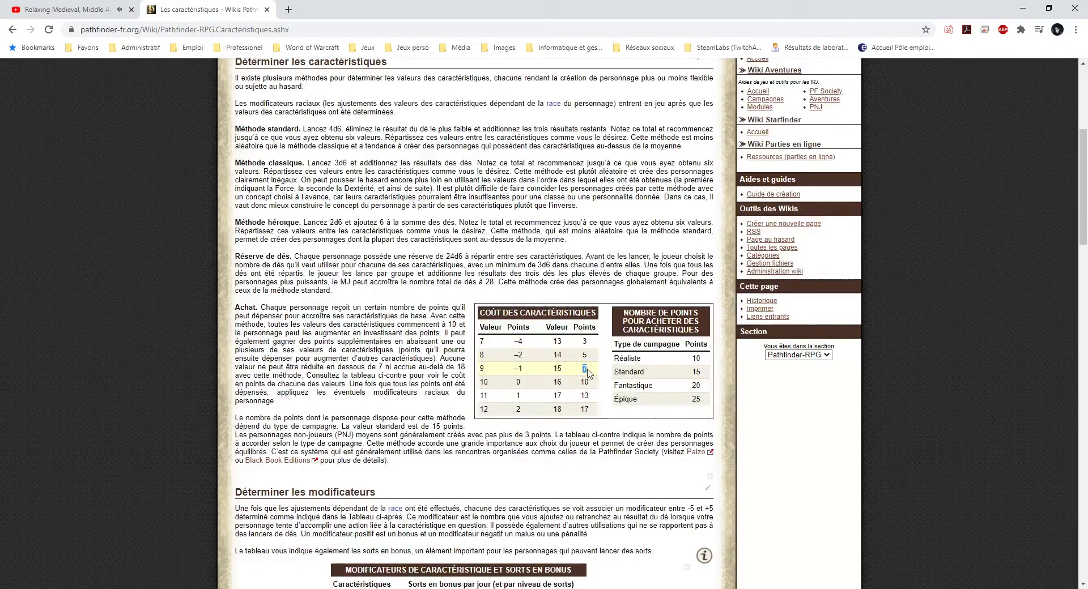
drag(513, 386, 526, 410)
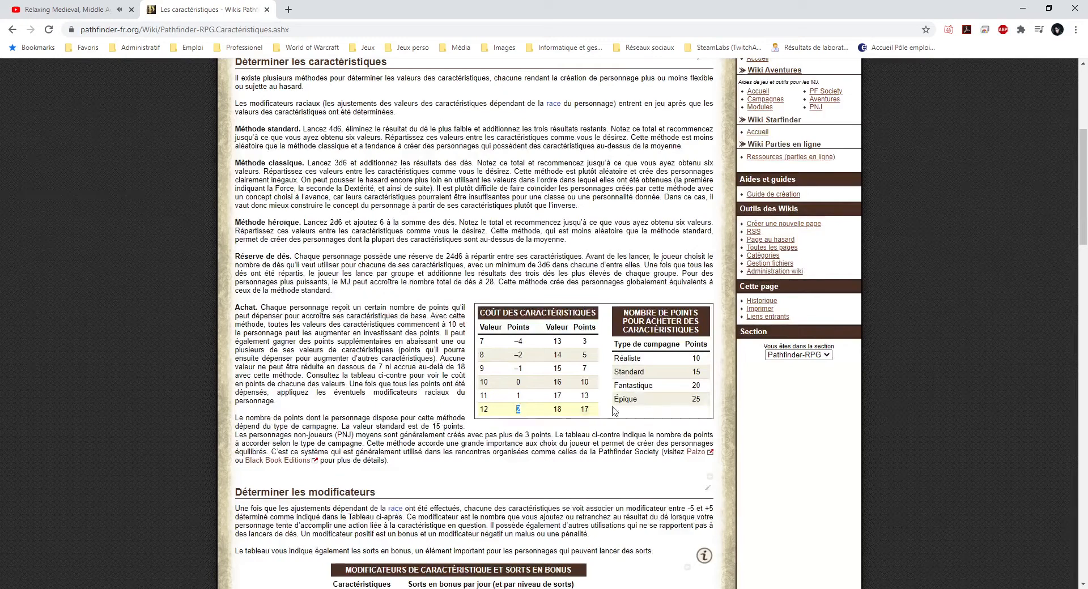
click(651, 402)
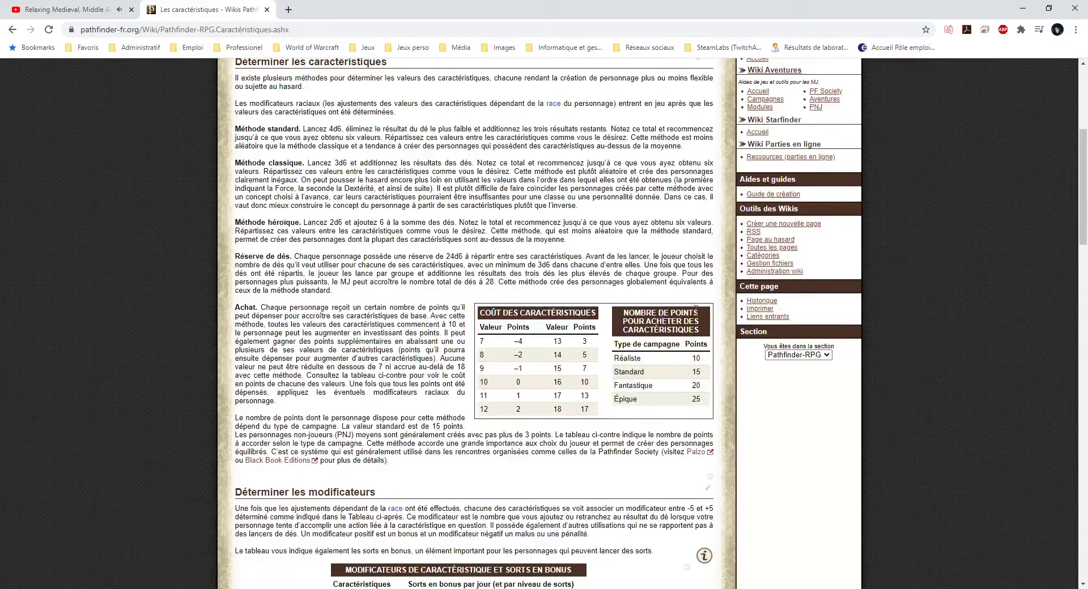
Step: Check the point budget by campaign type, focusing on the Fantastique row
drag(625, 312, 697, 332)
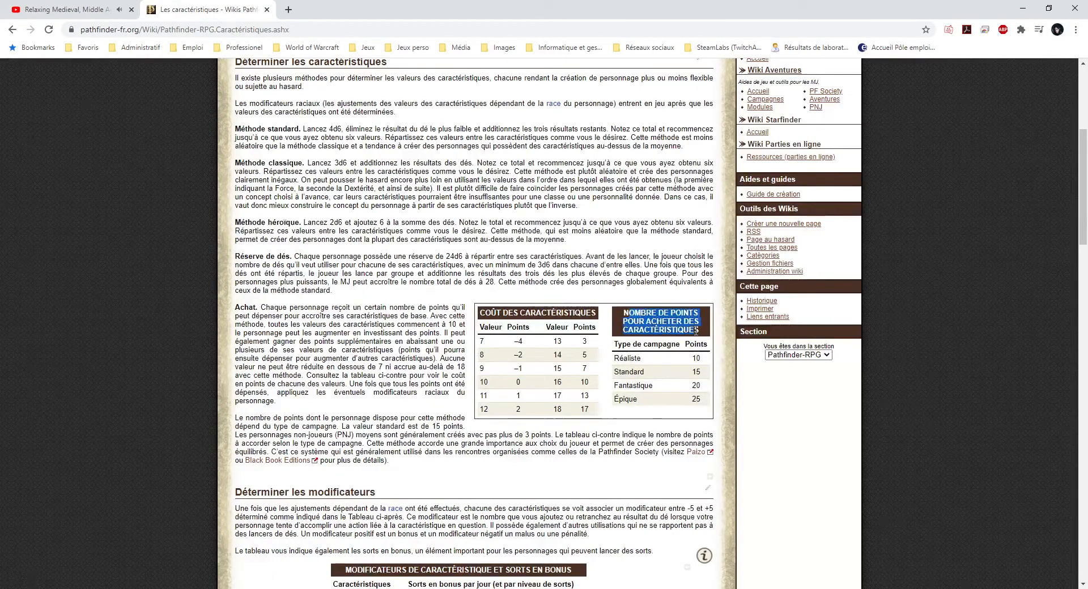
click(647, 322)
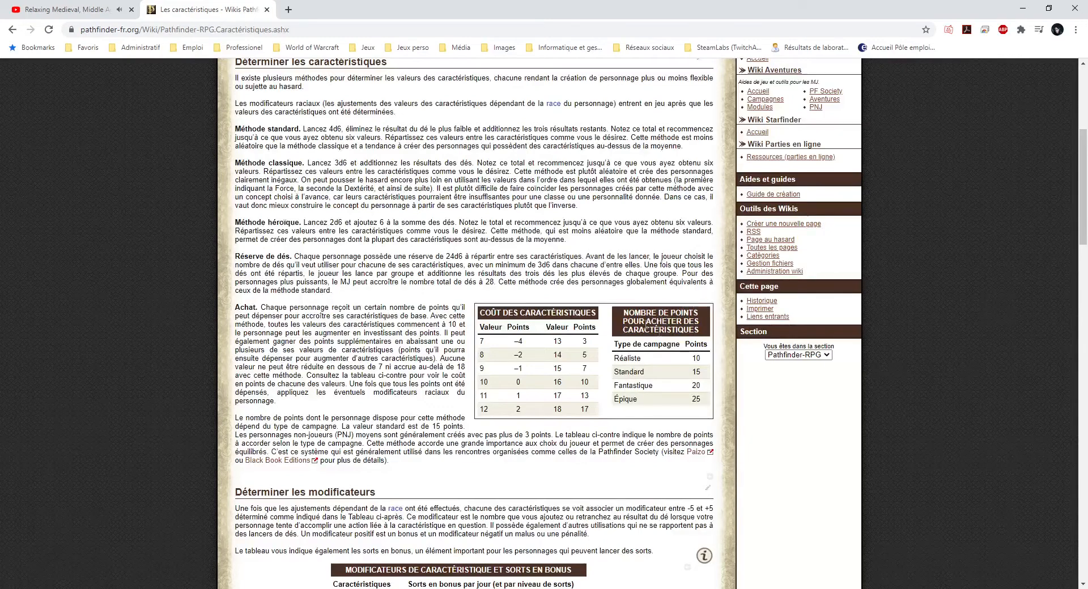
drag(634, 390, 700, 390)
double_click(696, 385)
Step: Skim the ability modifier table and the descriptions of the six abilities from Force to Charisme
scroll(396, 368, down, 6)
scroll(398, 355, down, 2)
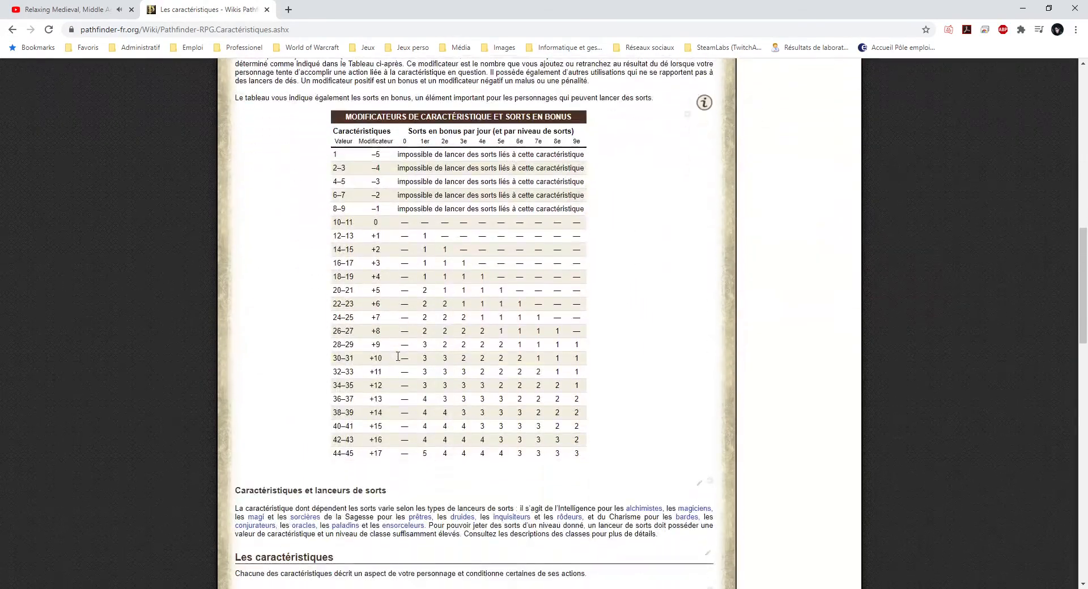
scroll(390, 348, up, 1)
scroll(290, 292, down, 1)
scroll(280, 290, up, 1)
scroll(277, 288, down, 5)
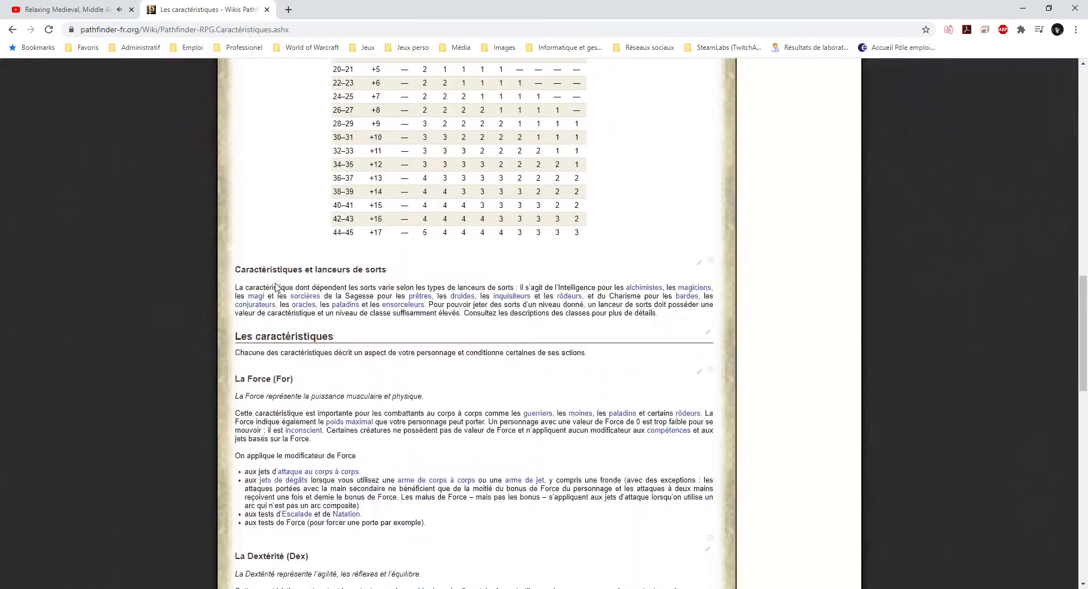
scroll(237, 372, down, 9)
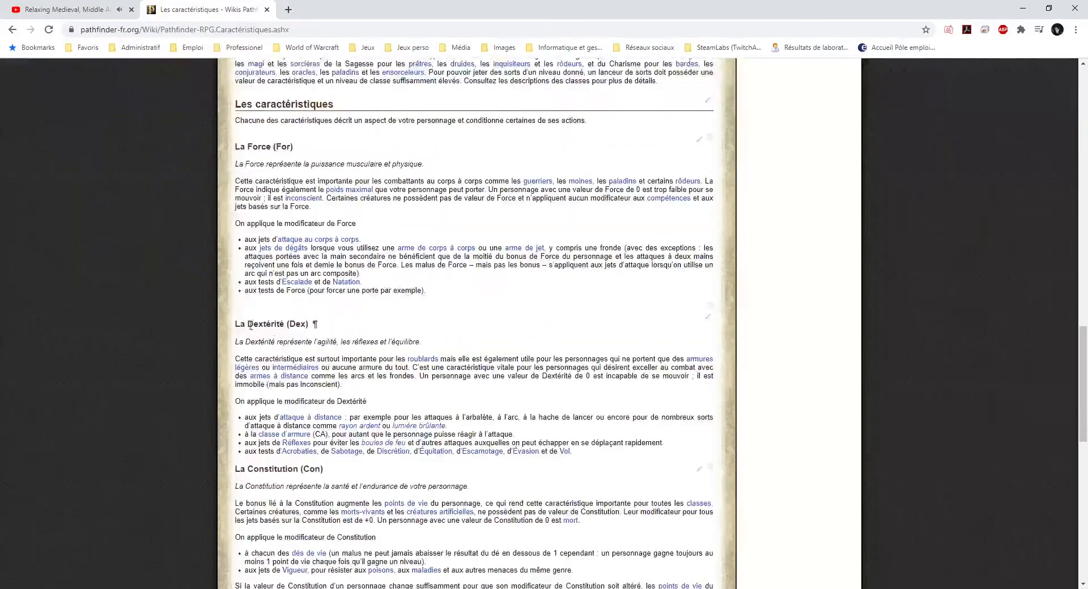
scroll(273, 324, down, 5)
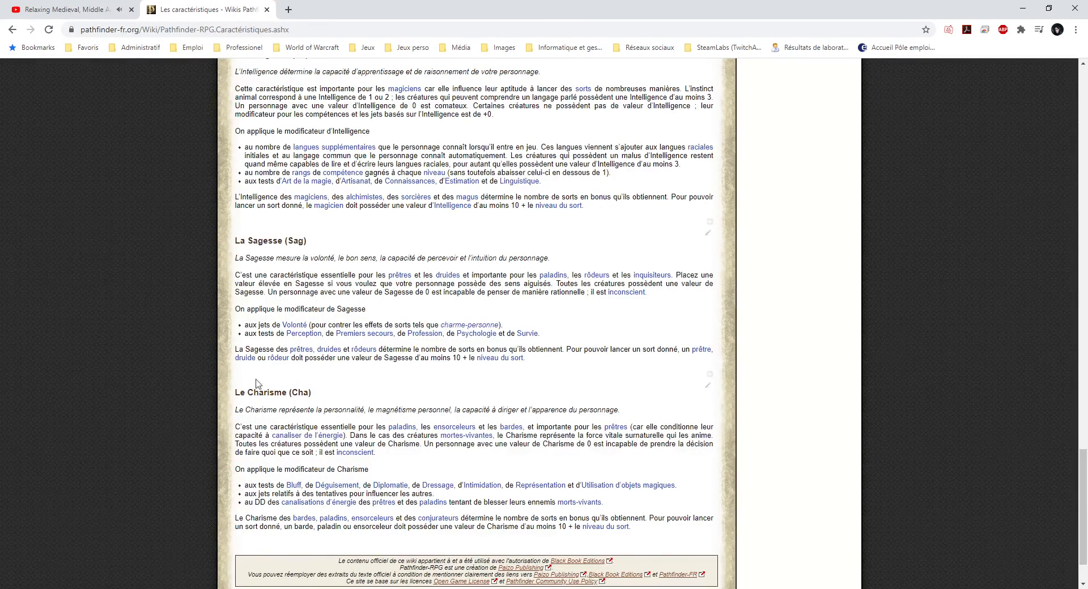
scroll(256, 384, up, 3)
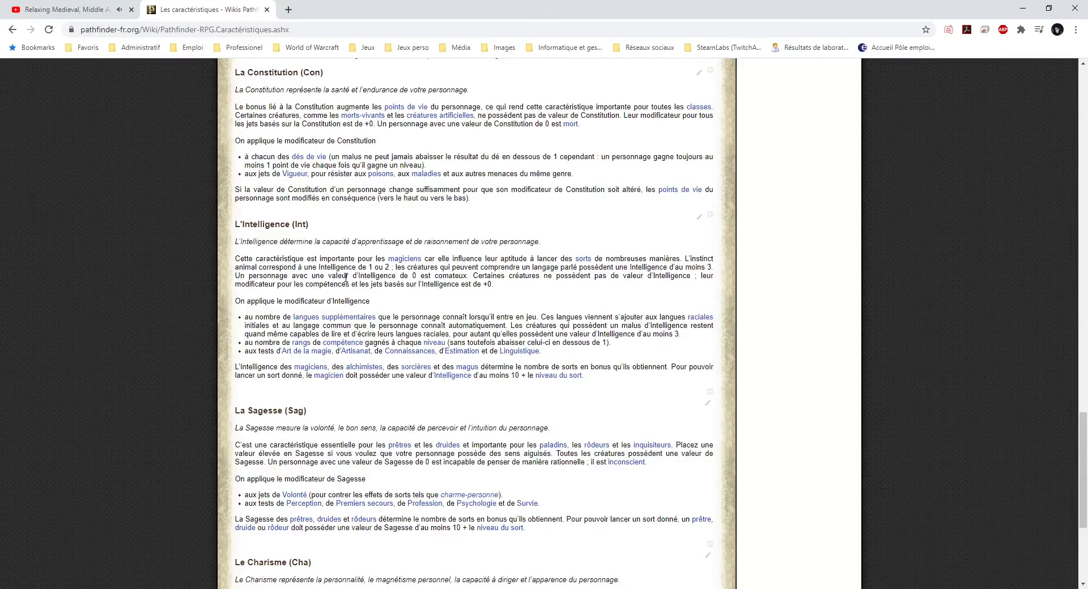
scroll(345, 277, up, 4)
scroll(282, 357, up, 3)
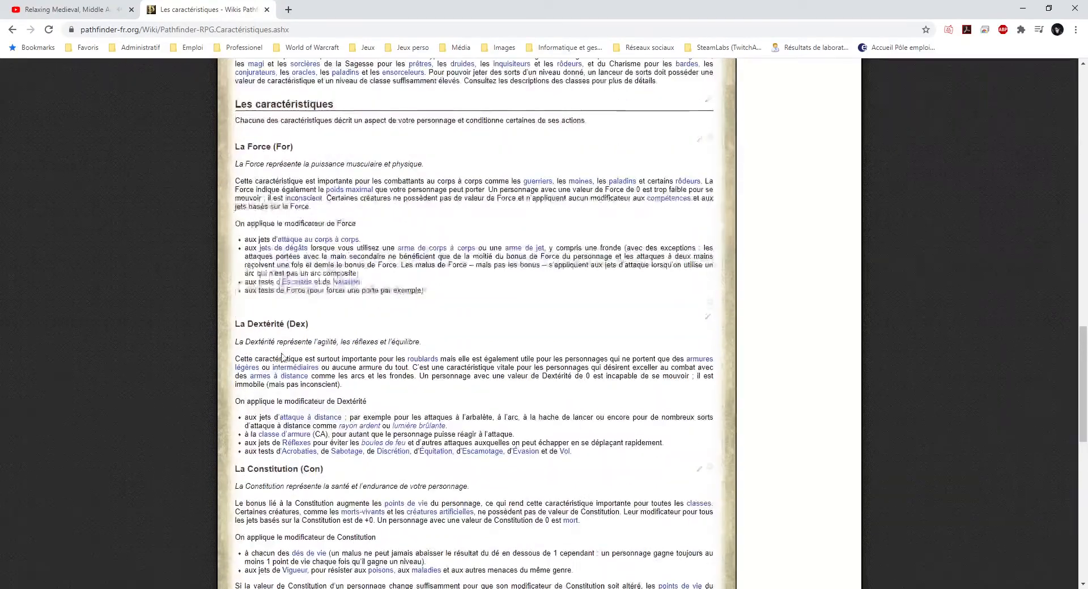
Step: Go back to the "Déterminer les modificateurs" table and compare low and high ability values with their modifiers
scroll(282, 357, up, 10)
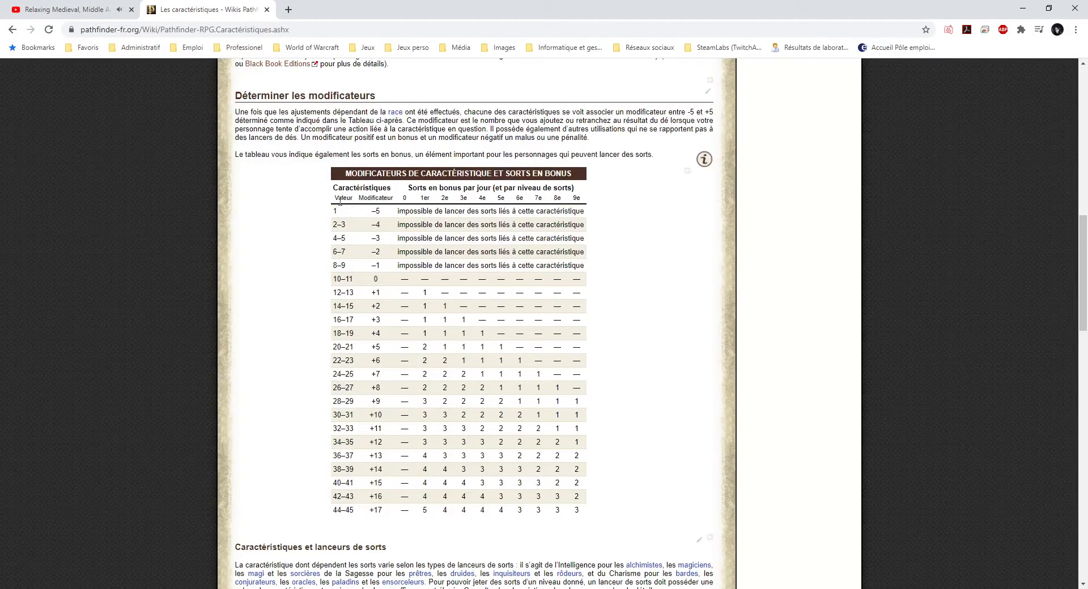
drag(335, 207, 343, 224)
drag(345, 237, 344, 253)
click(342, 315)
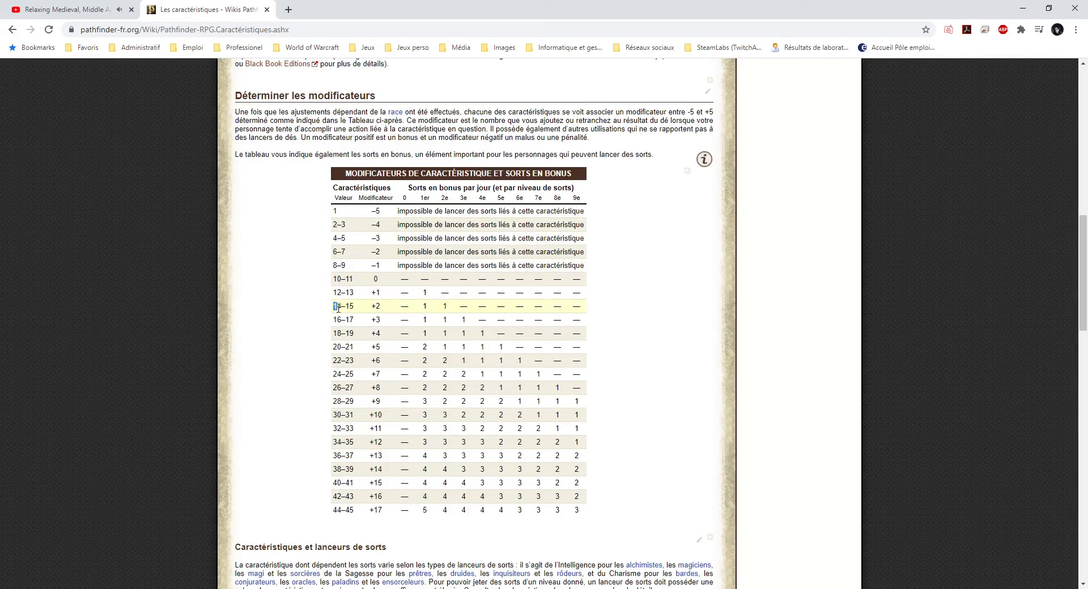
drag(332, 306, 380, 310)
click(345, 351)
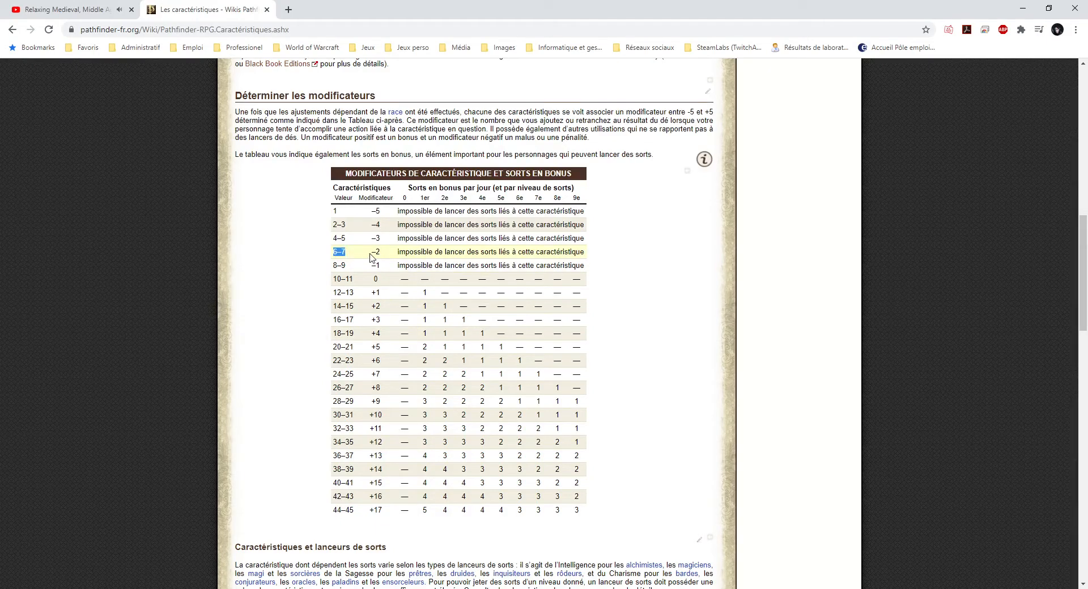
double_click(375, 320)
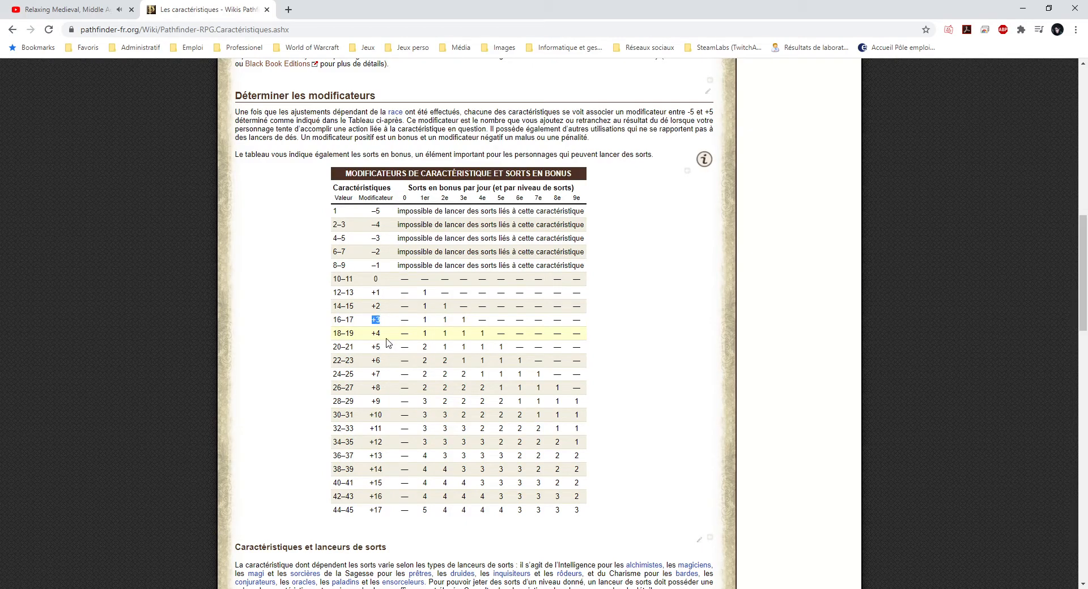
click(405, 291)
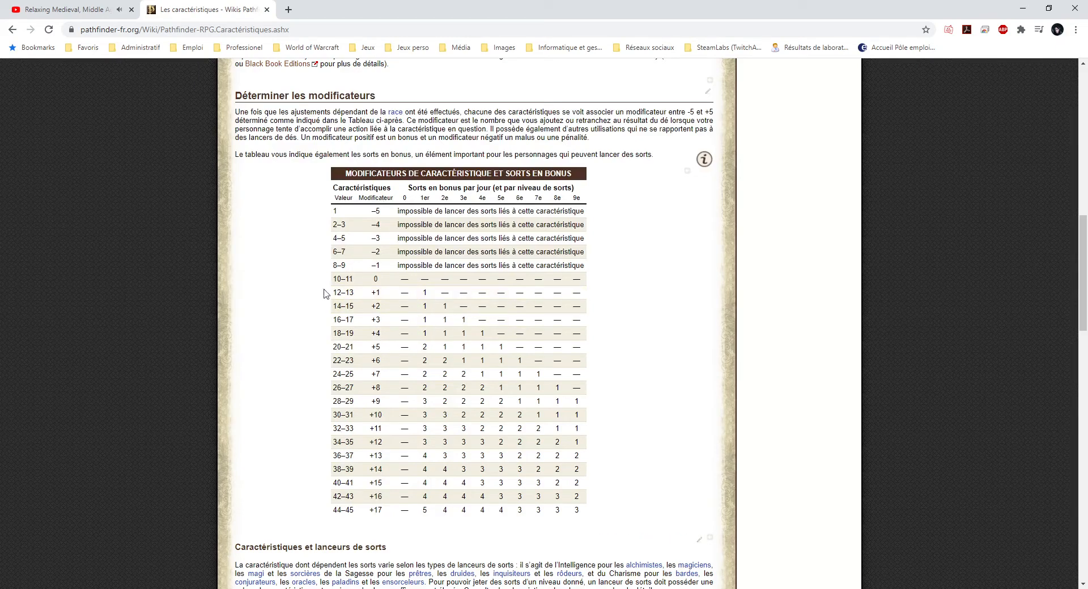
Step: Review the modifier table rows for ability values 12–13, 14–15 and 16–17
mouse_move(336, 292)
mouse_down()
mouse_move(359, 297)
mouse_move(333, 297)
mouse_up()
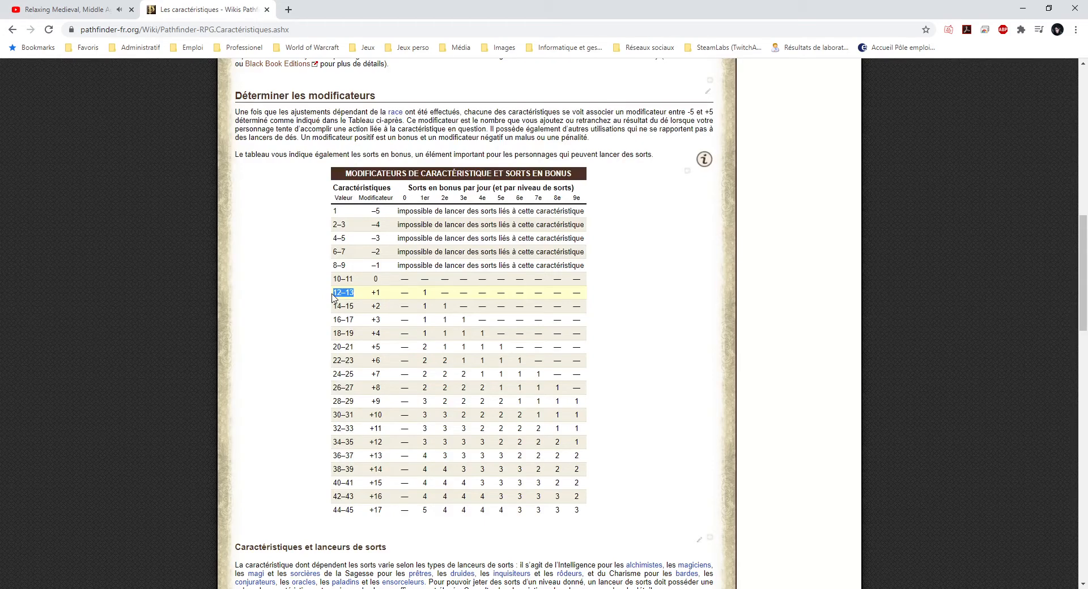
mouse_move(354, 313)
mouse_down()
mouse_move(335, 304)
mouse_move(354, 306)
mouse_up()
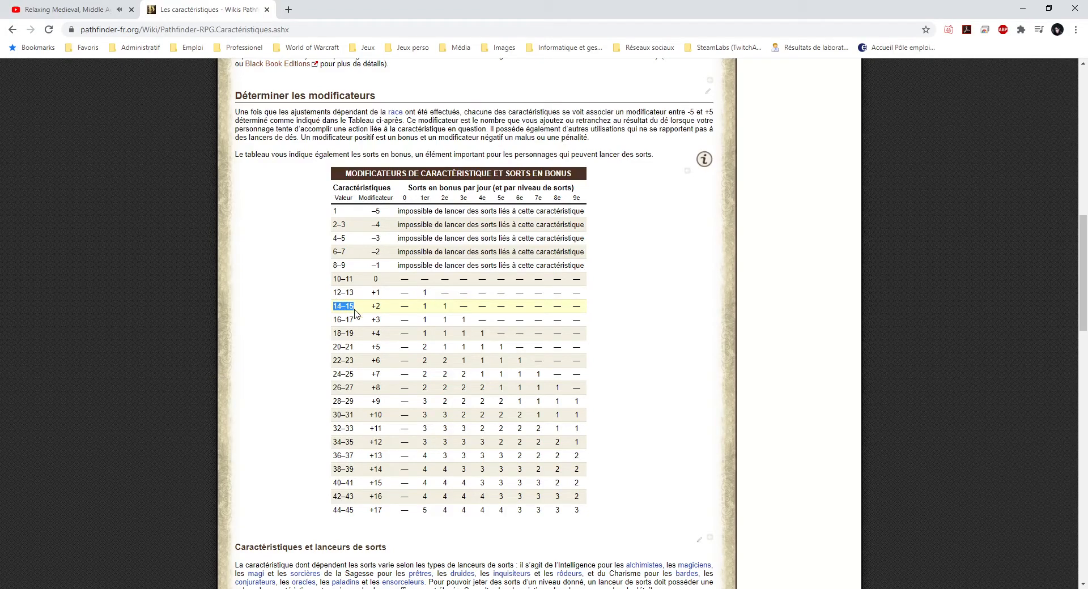
click(356, 313)
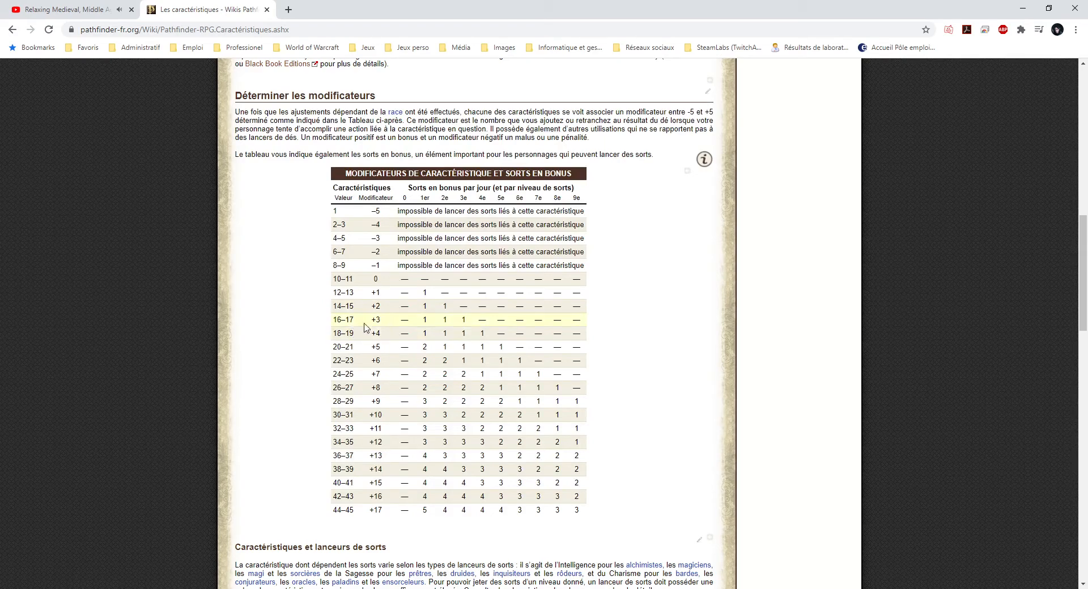
drag(371, 320, 382, 322)
click(374, 319)
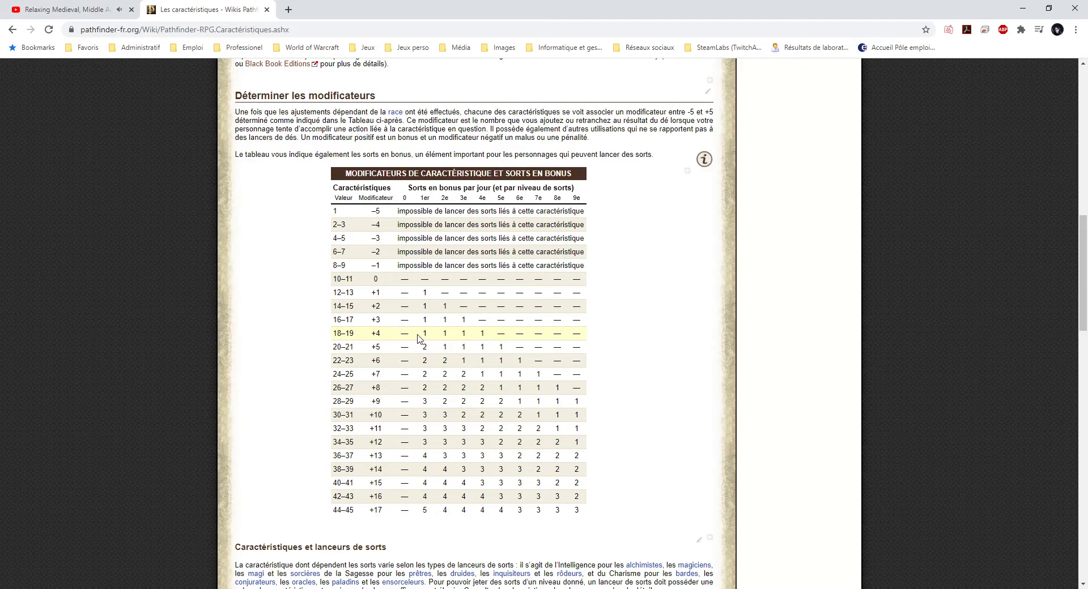
Step: Examine the bonus spells per day for values 16–17 to 20–21, and the value ranges from 10–11 to 18–19
drag(421, 335, 489, 338)
drag(333, 320, 357, 324)
click(424, 322)
drag(421, 347, 495, 355)
click(463, 337)
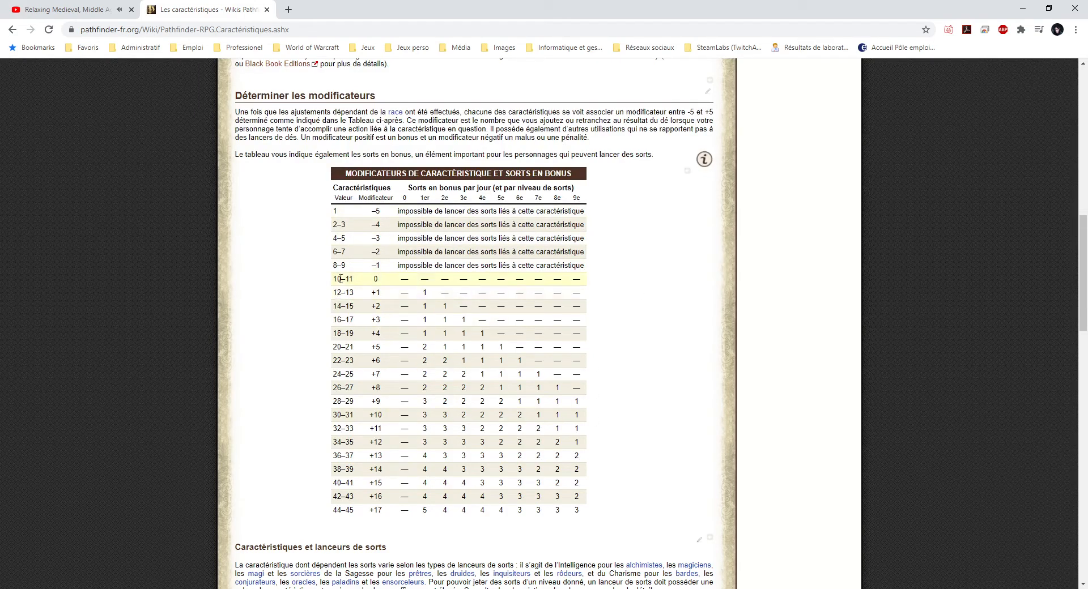
drag(340, 279, 352, 337)
click(338, 335)
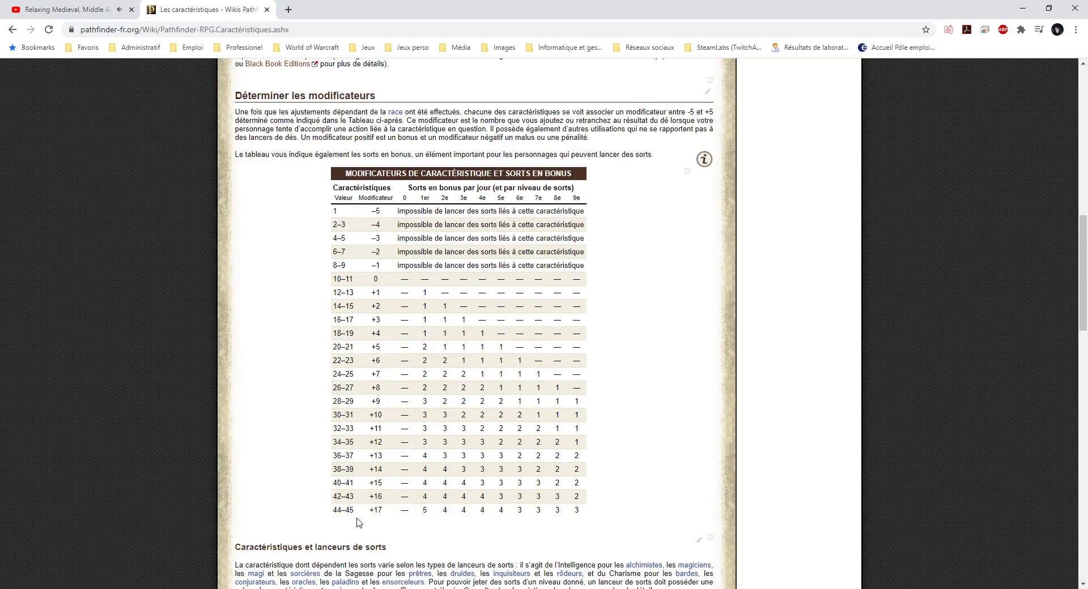
Step: Examine the modifier table rows for ability values 28–29 to 44–45, 22–23 and 20–21
drag(356, 510, 334, 401)
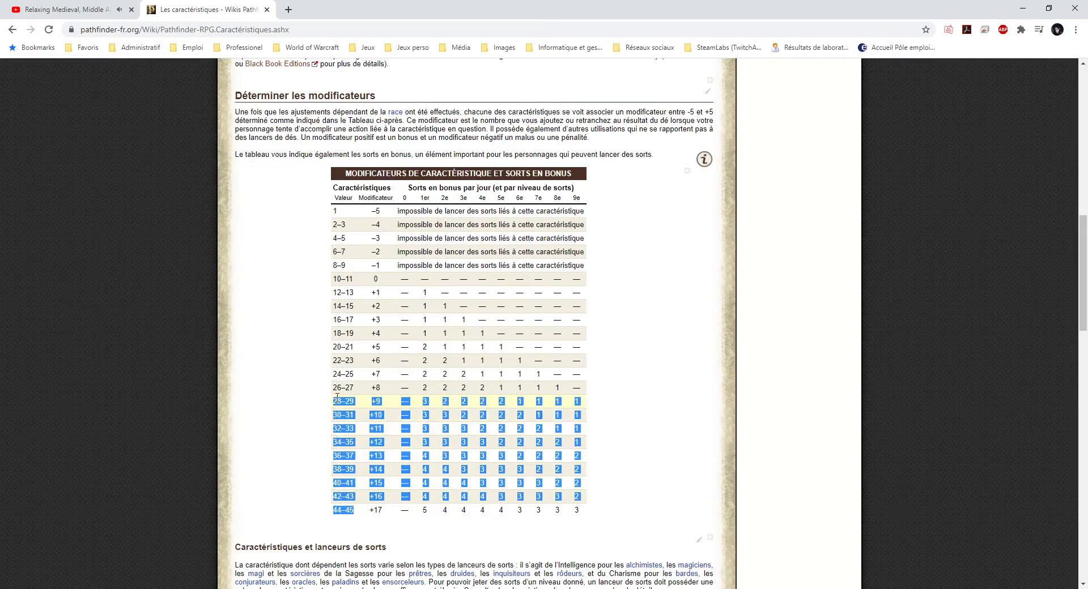
click(351, 345)
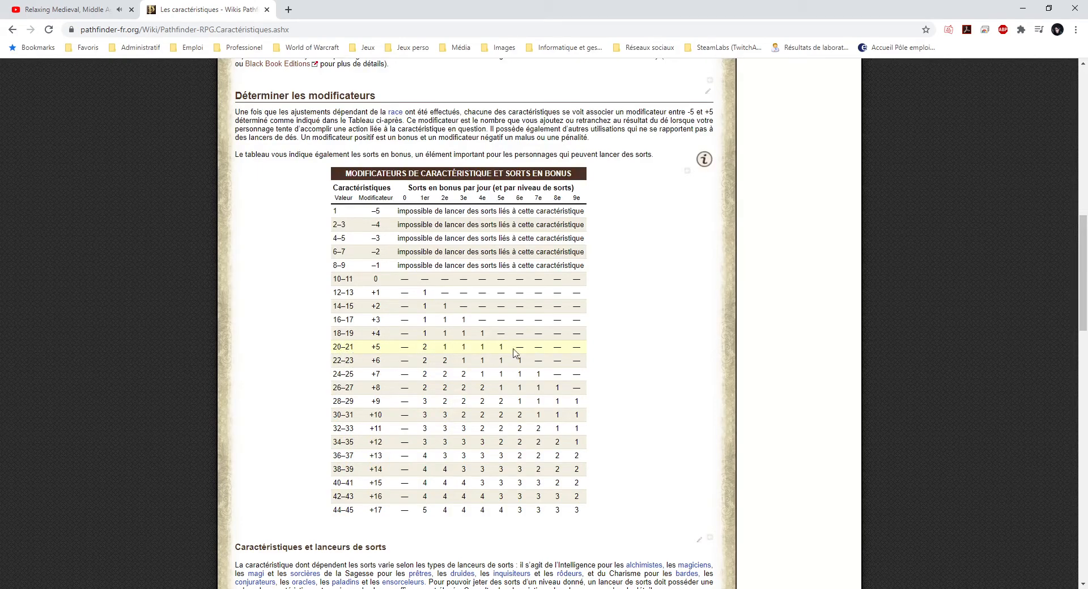
drag(332, 361, 345, 335)
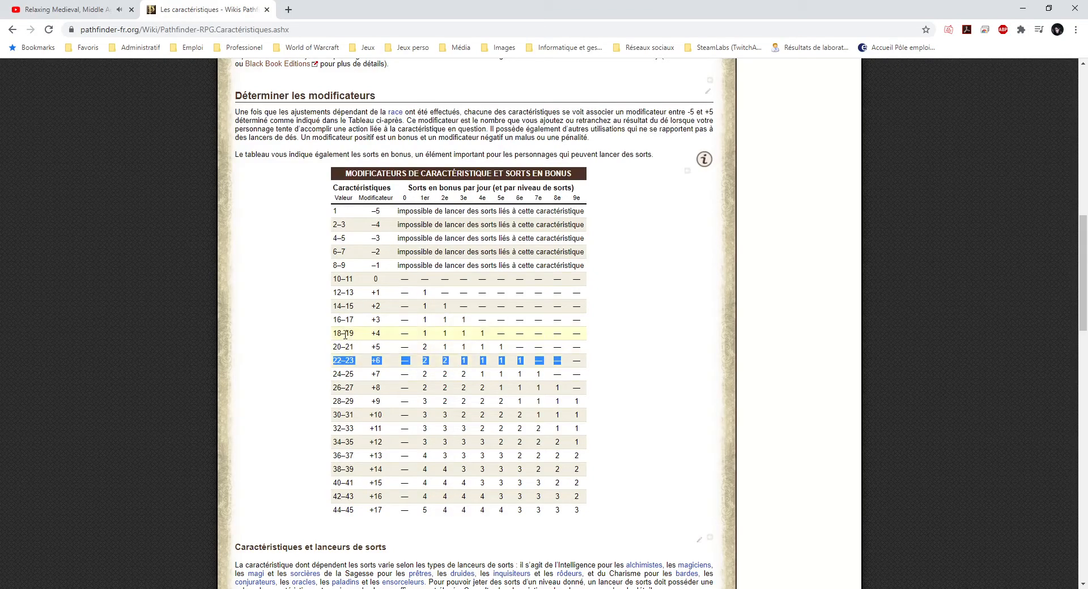
click(360, 362)
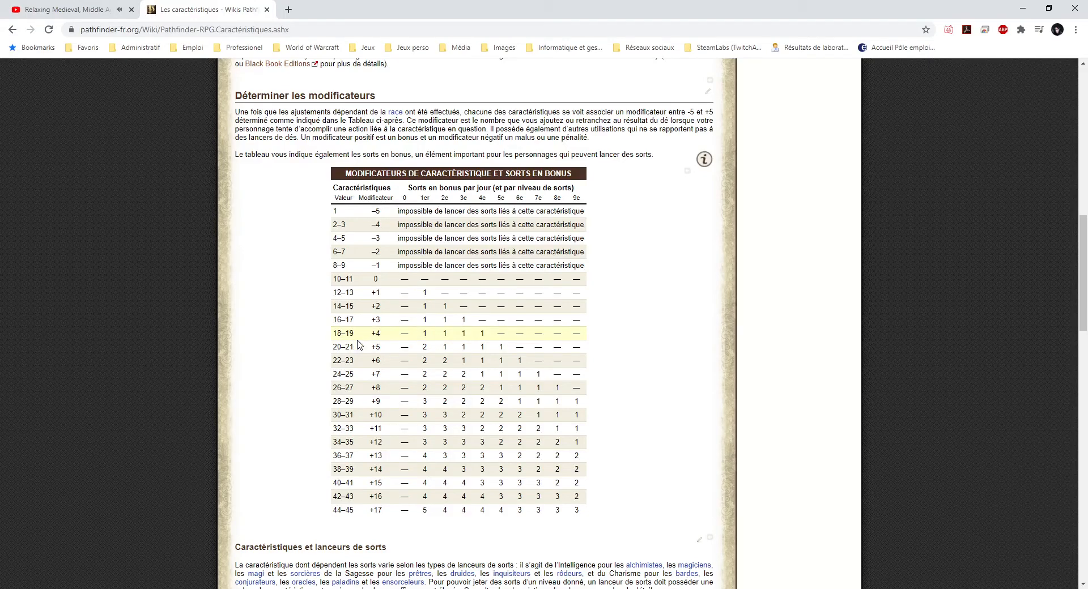
drag(351, 346, 333, 347)
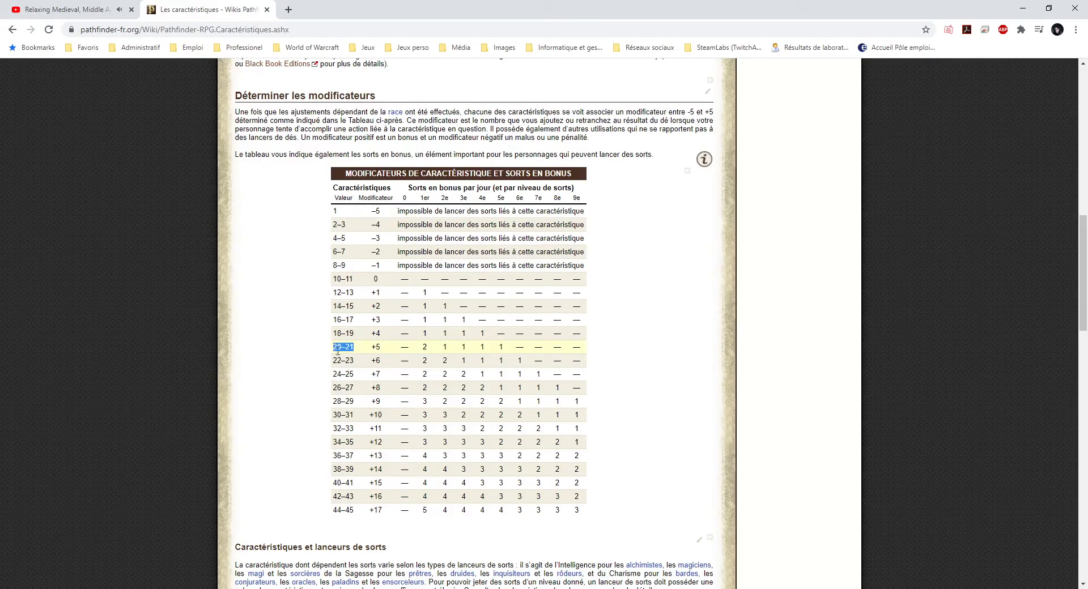
click(354, 340)
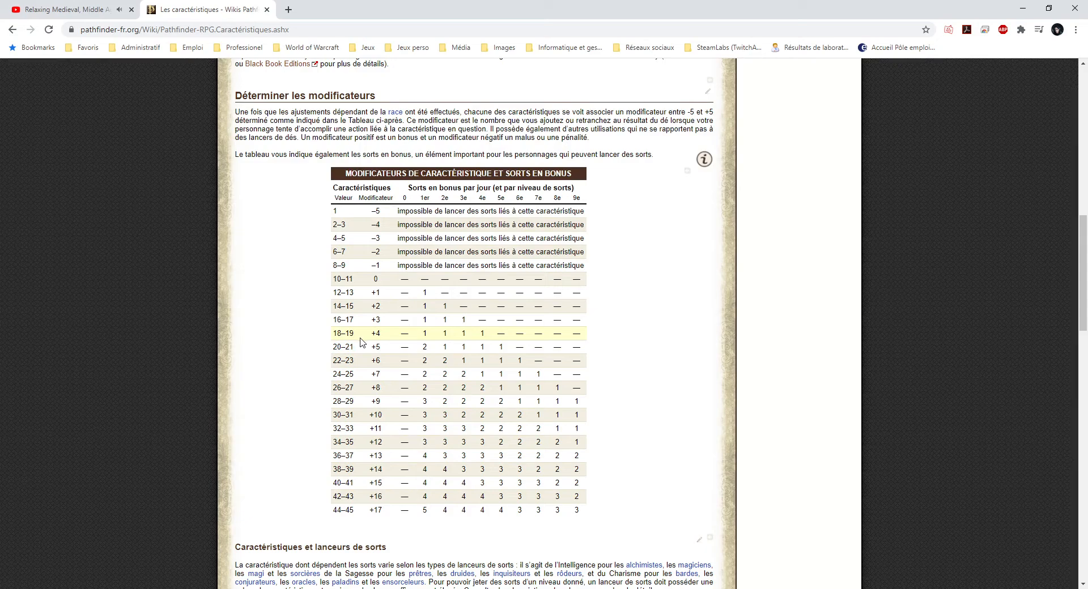
Step: Go back to the ability purchase tables and check the point budget for the Fantastique campaign type
scroll(358, 299, up, 9)
scroll(362, 306, down, 1)
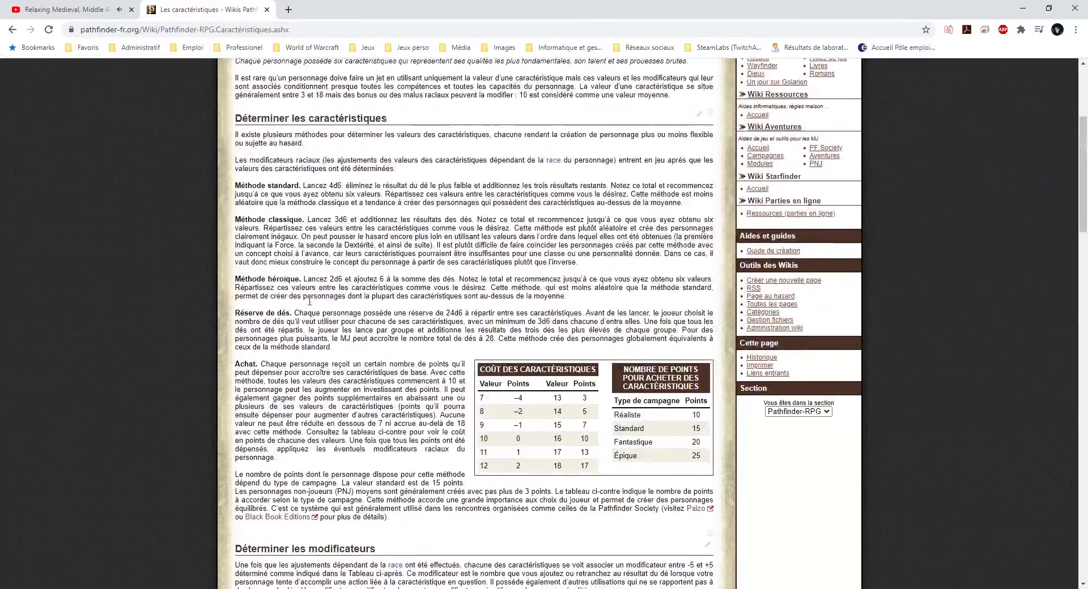
drag(691, 443, 701, 442)
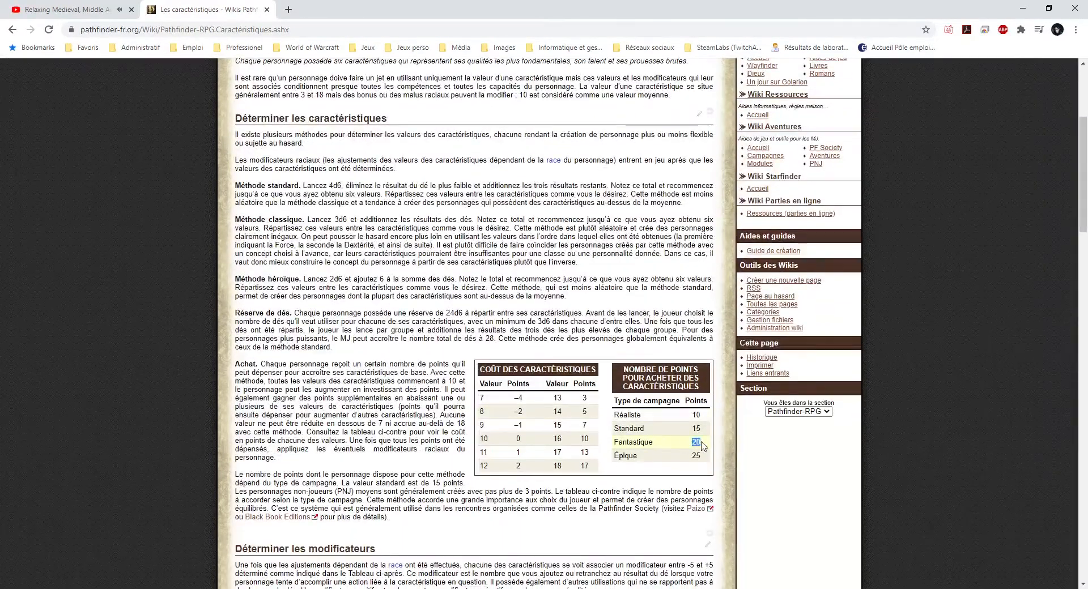
click(663, 447)
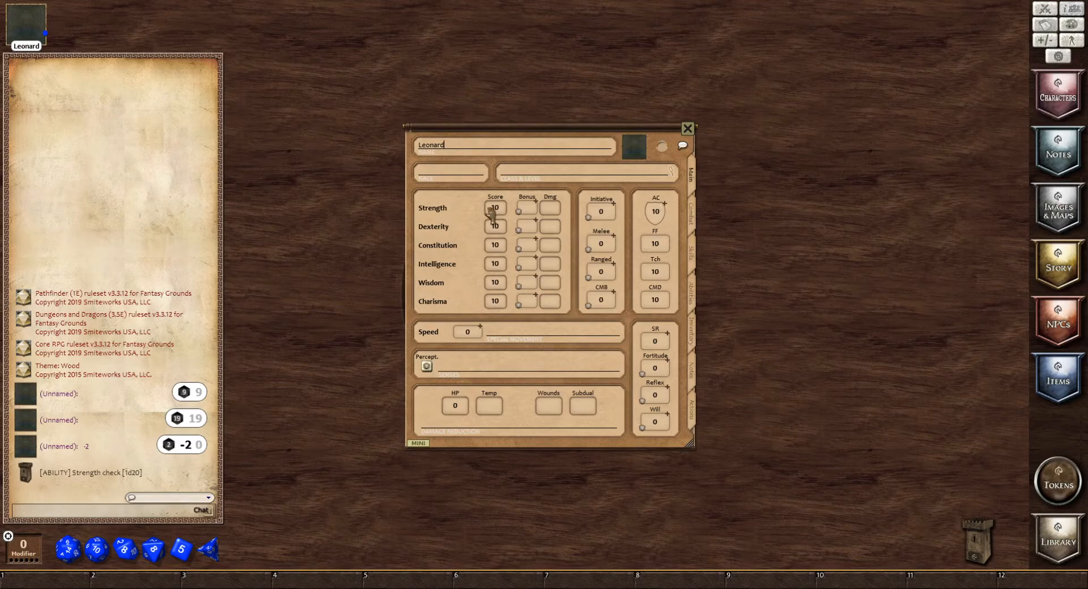
Step: Switch to Fantasy Grounds and create a new note in the notes list
click(1063, 164)
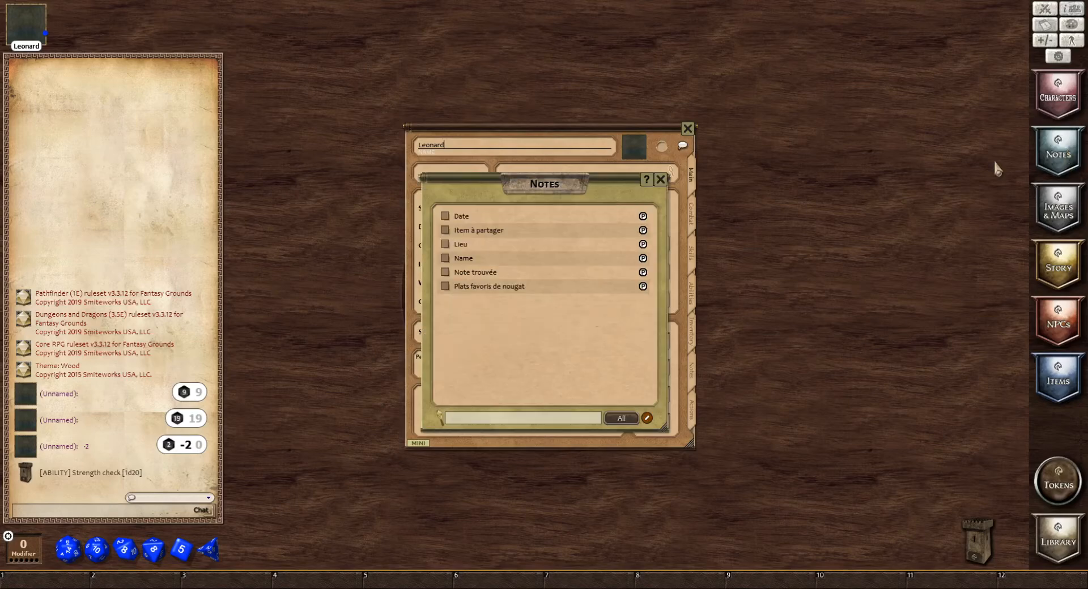
right_click(487, 338)
click(487, 338)
click(1057, 163)
click(1058, 162)
click(1058, 163)
click(1058, 162)
right_click(532, 339)
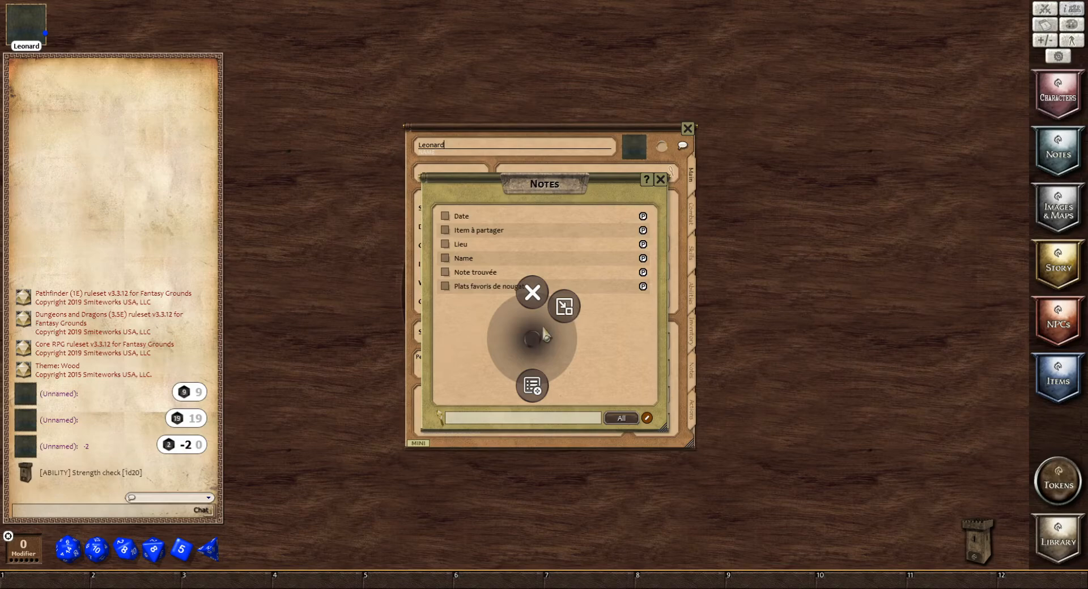
click(539, 391)
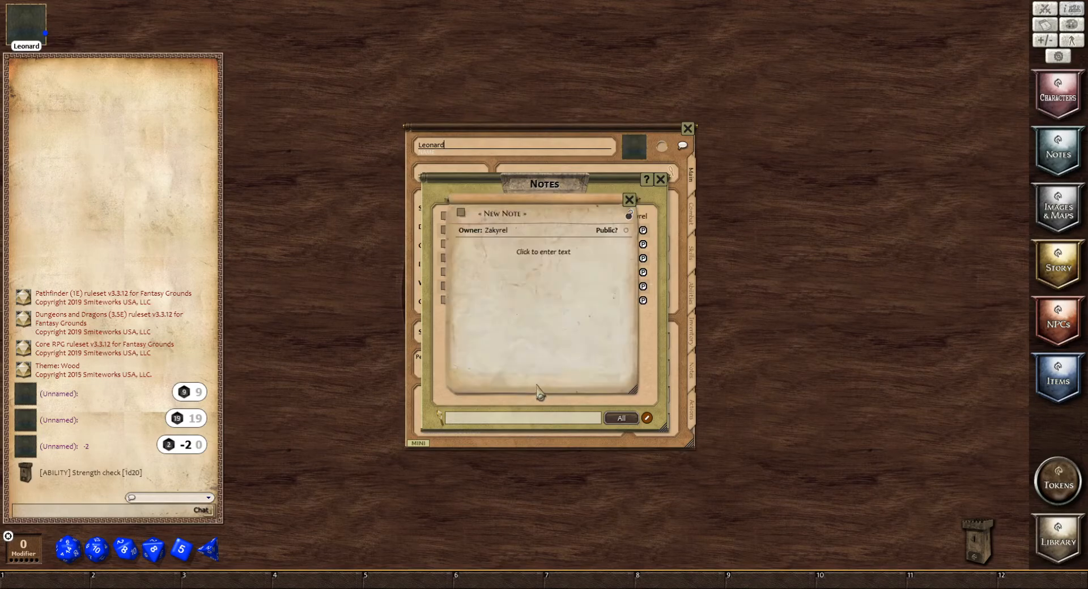
Step: Place the new note beside the character sheet and close the notes list
drag(596, 214, 312, 116)
drag(531, 191, 836, 160)
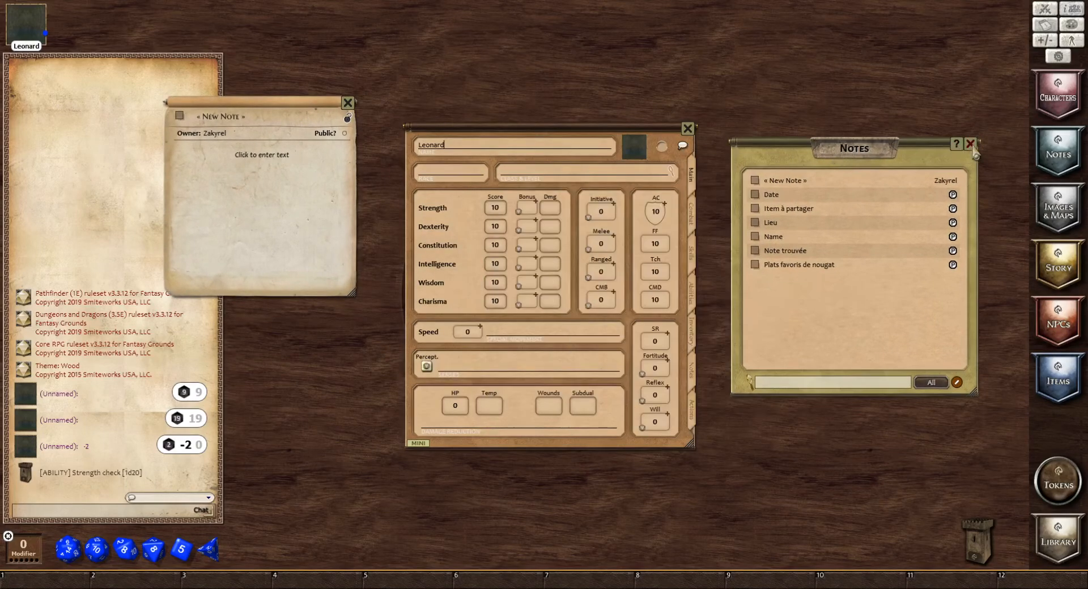
click(969, 145)
drag(460, 132, 480, 107)
drag(307, 108, 304, 129)
drag(234, 255, 291, 247)
Step: Title the new note "Test cara" and start its text body
click(290, 139)
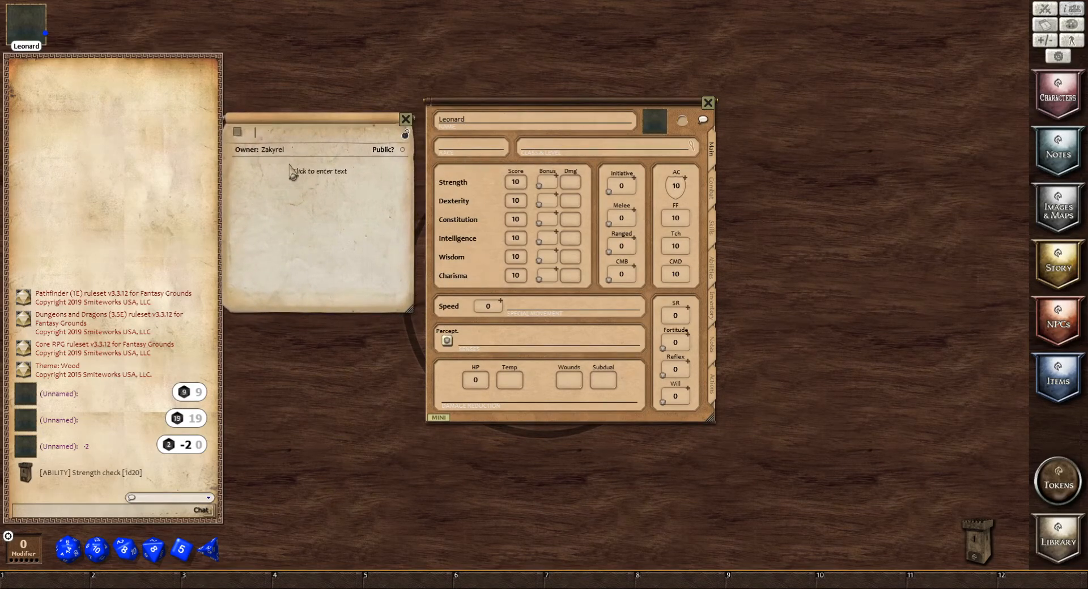
text(Tr)
click(402, 151)
click(258, 178)
click(402, 150)
Step: Lengthen the note window and move the character sheet clear of it
drag(327, 119, 349, 107)
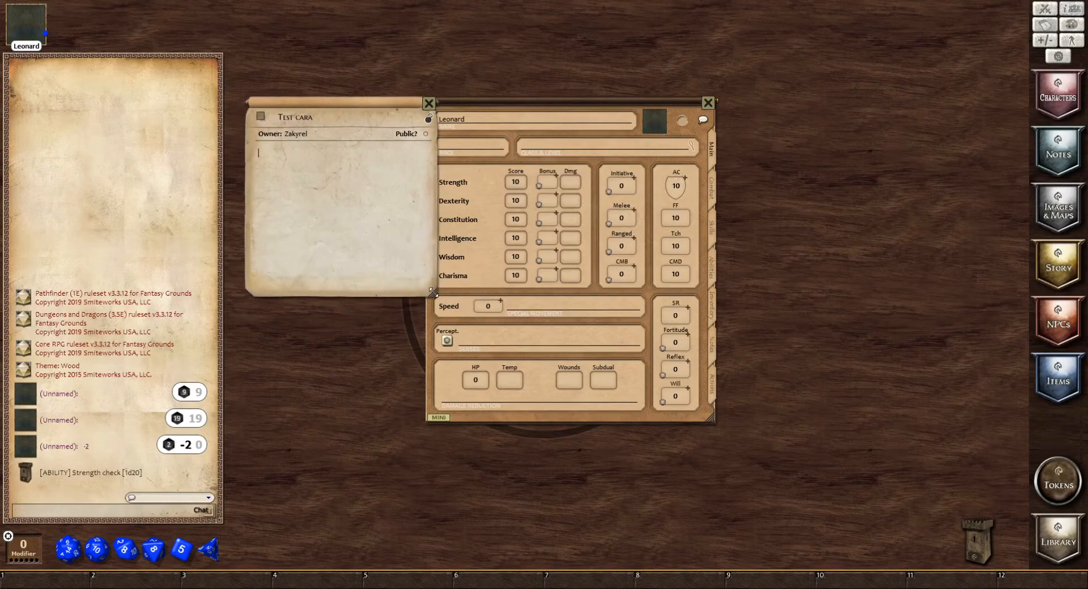
drag(434, 295, 435, 470)
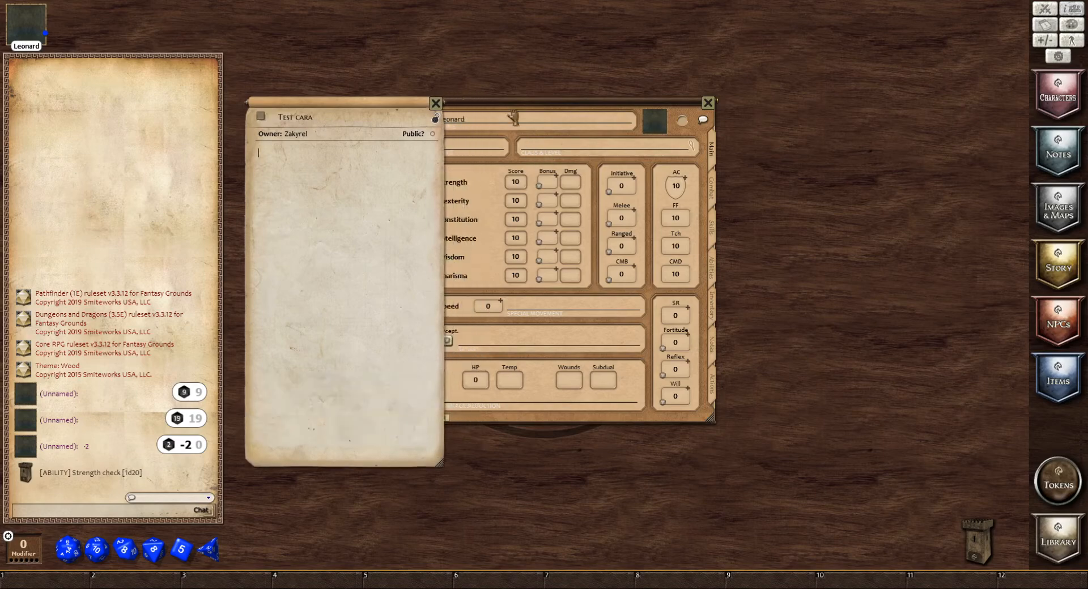
drag(509, 111, 558, 122)
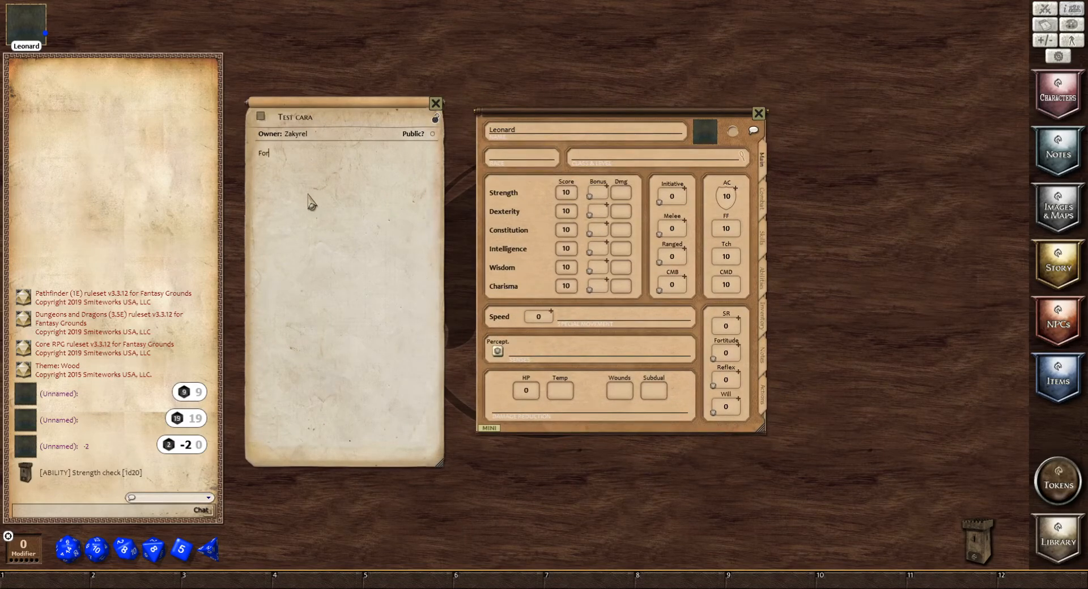
Step: List Force, Dextérité, Constitution, Intelligence, Sagesse and Charisme in the note, with one blank line between each
text(Dex)
text(Cons)
text(Int)
text(Sagesse)
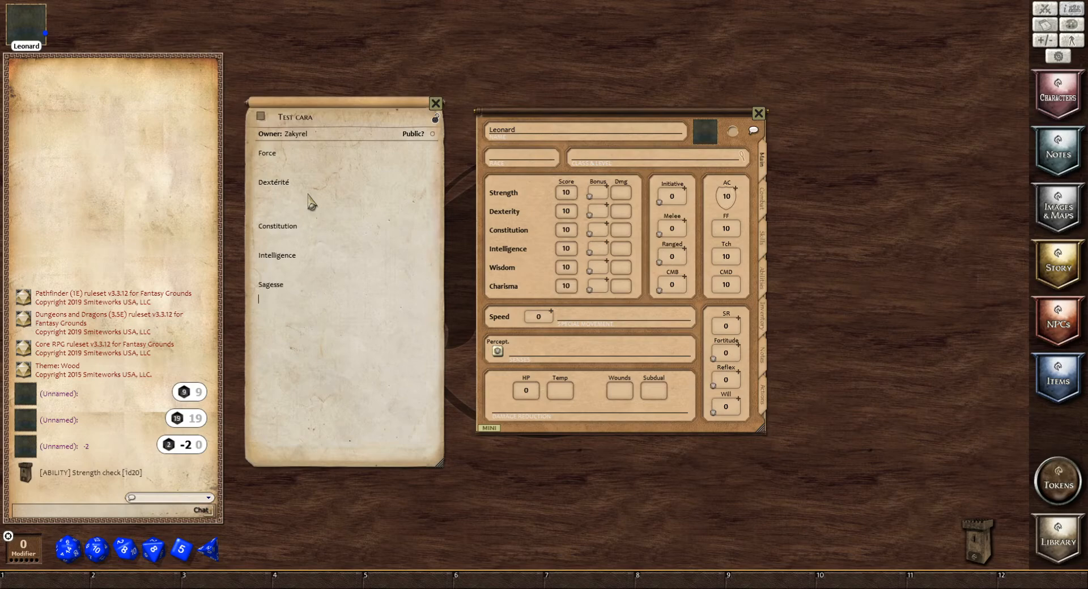
text(Char)
click(299, 205)
key(BackSpace)
click(278, 161)
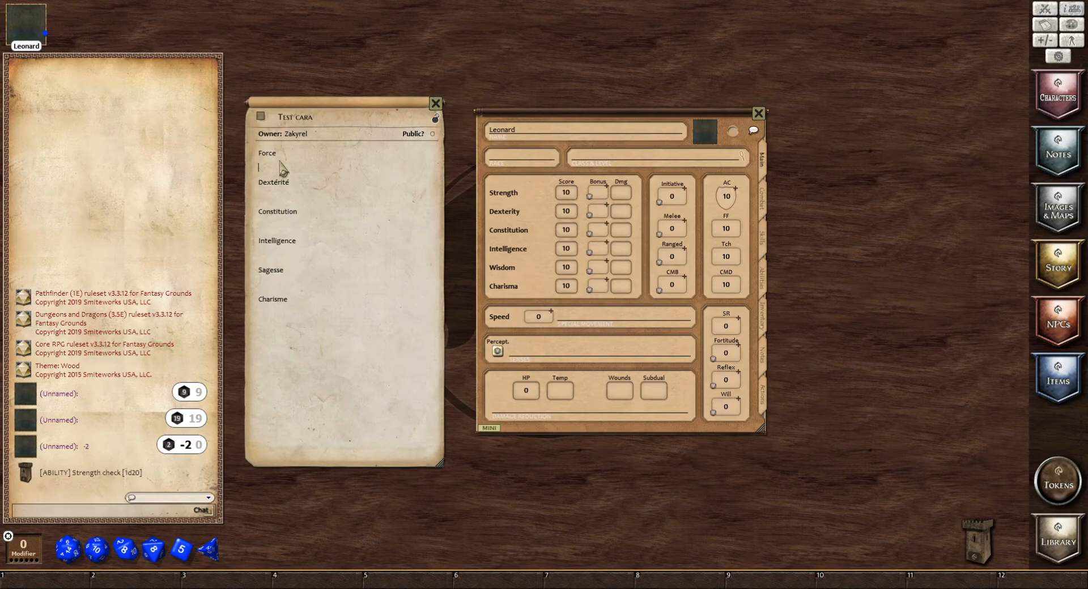
click(284, 229)
click(270, 167)
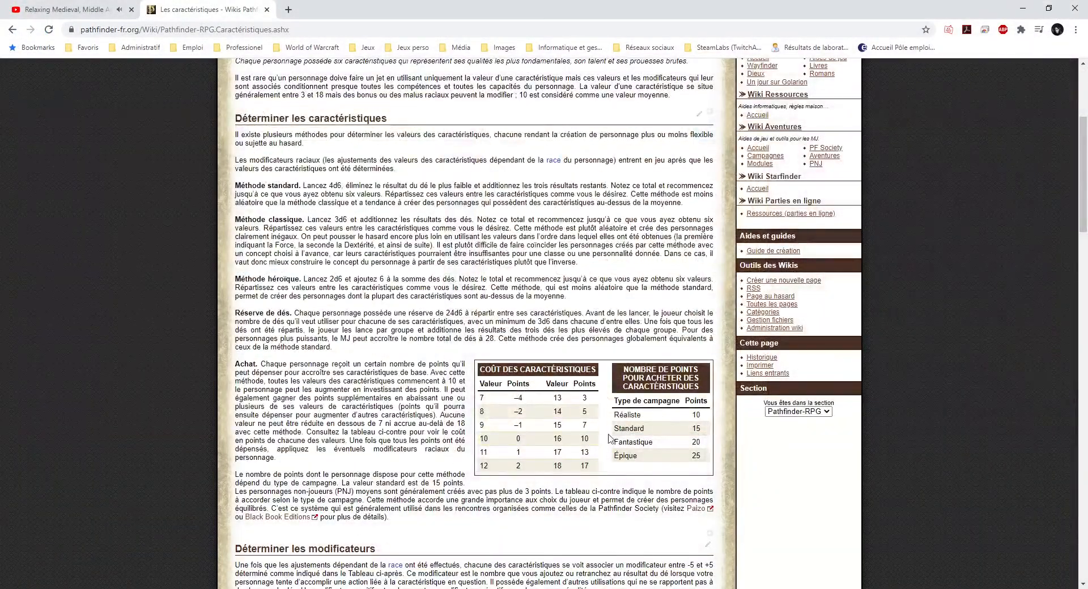
Step: Switch to the wiki page and review the point costs for ability values 11, 12, 13 and 14
scroll(593, 433, down, 1)
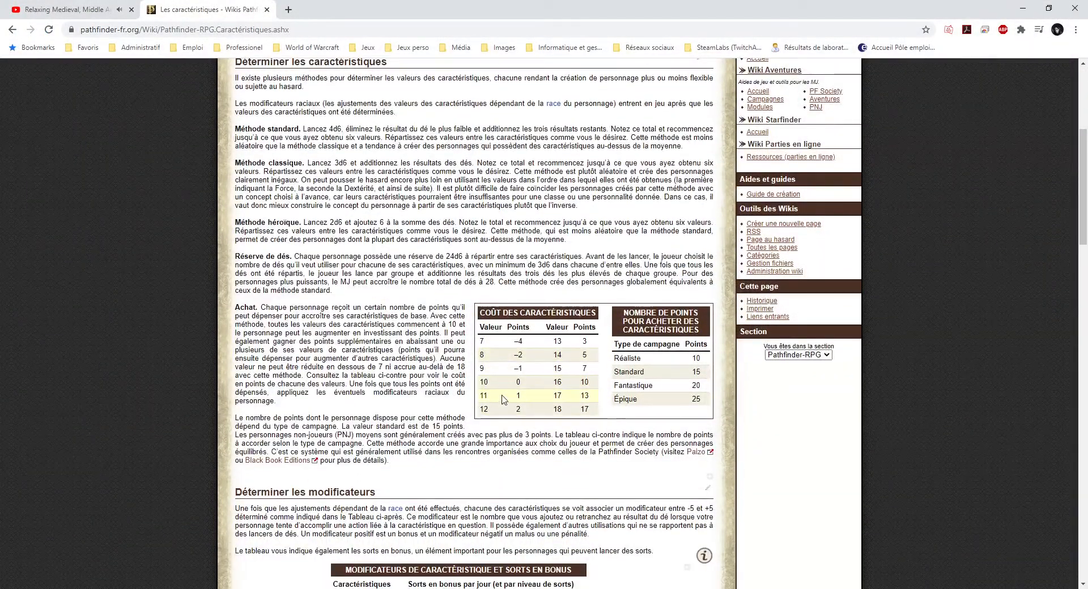
double_click(490, 397)
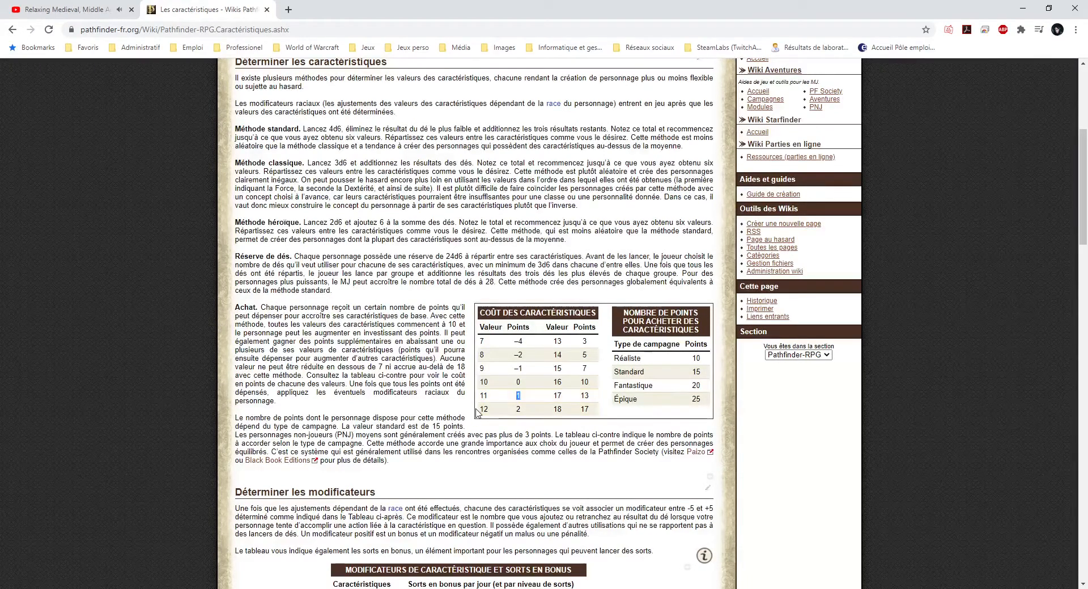
double_click(510, 409)
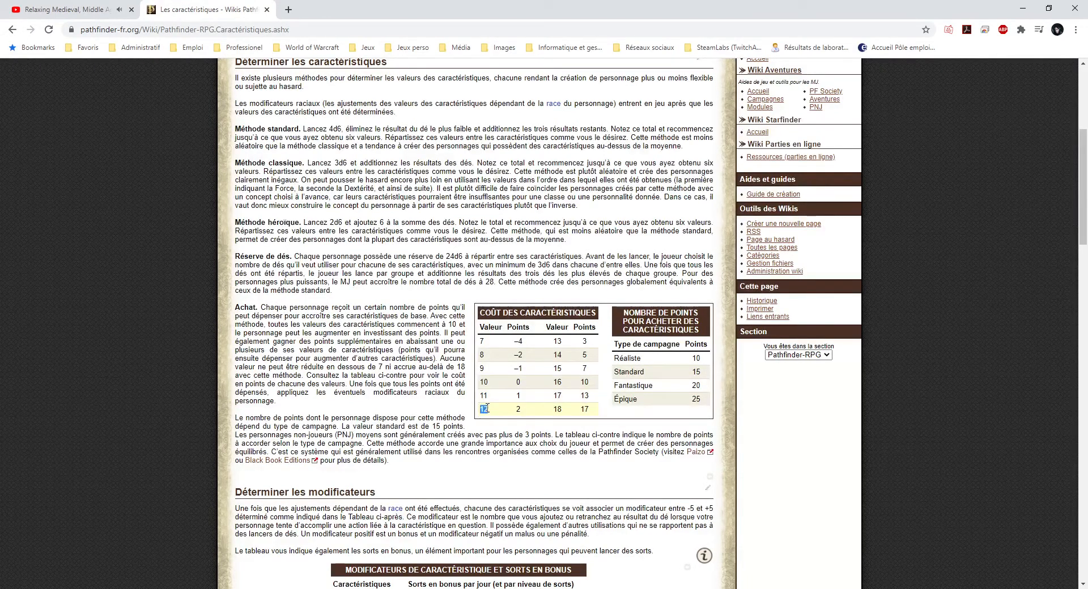
double_click(557, 341)
double_click(584, 341)
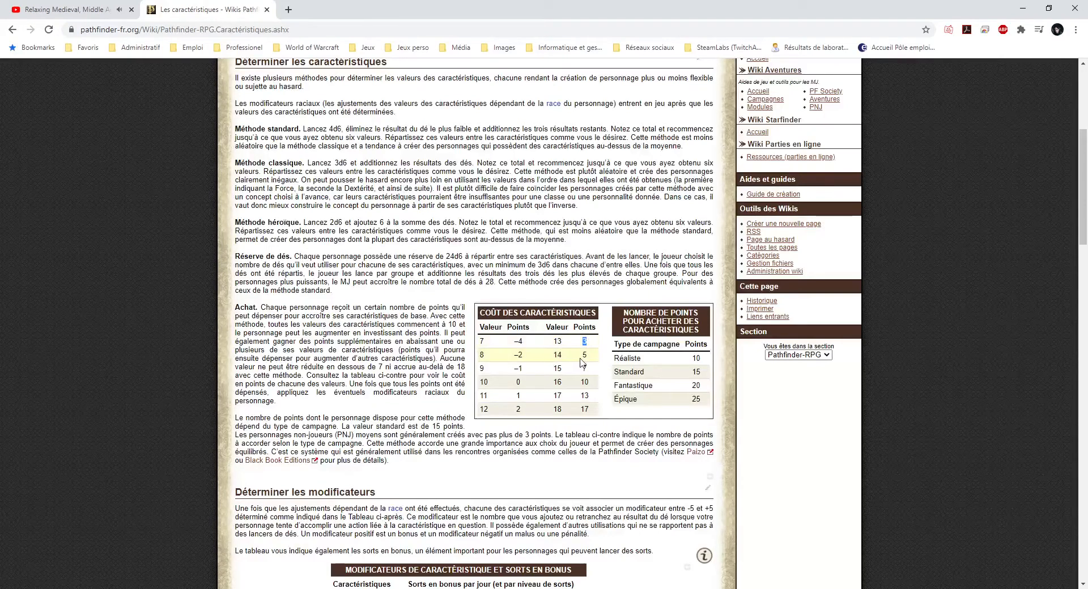
drag(553, 355, 558, 354)
double_click(586, 354)
click(586, 357)
Step: Review the point costs of ability values 15 and 16 and those of the low values 7 to 9
double_click(555, 368)
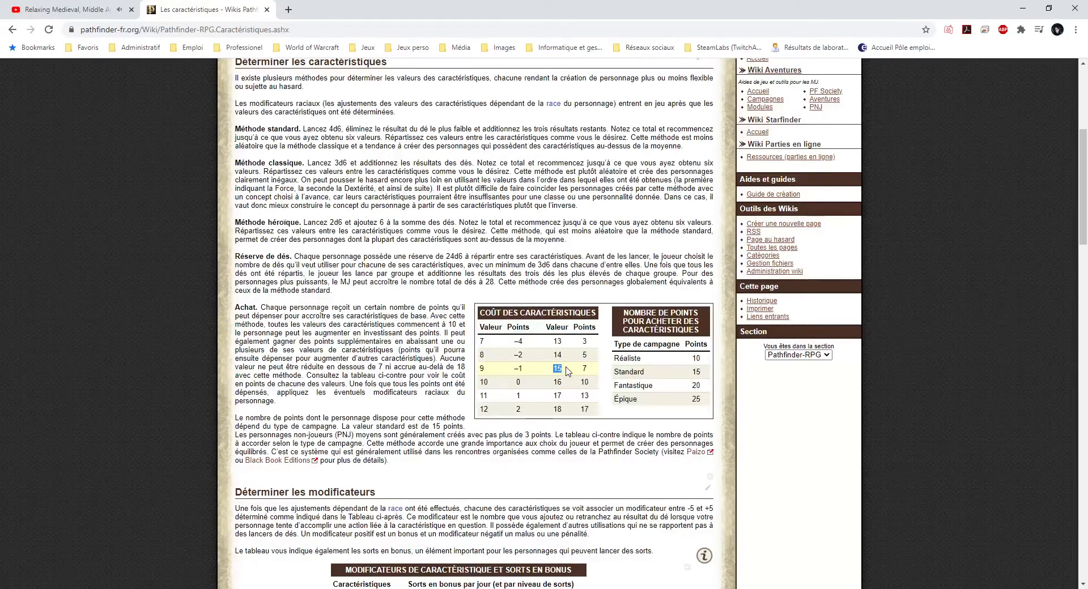
click(556, 381)
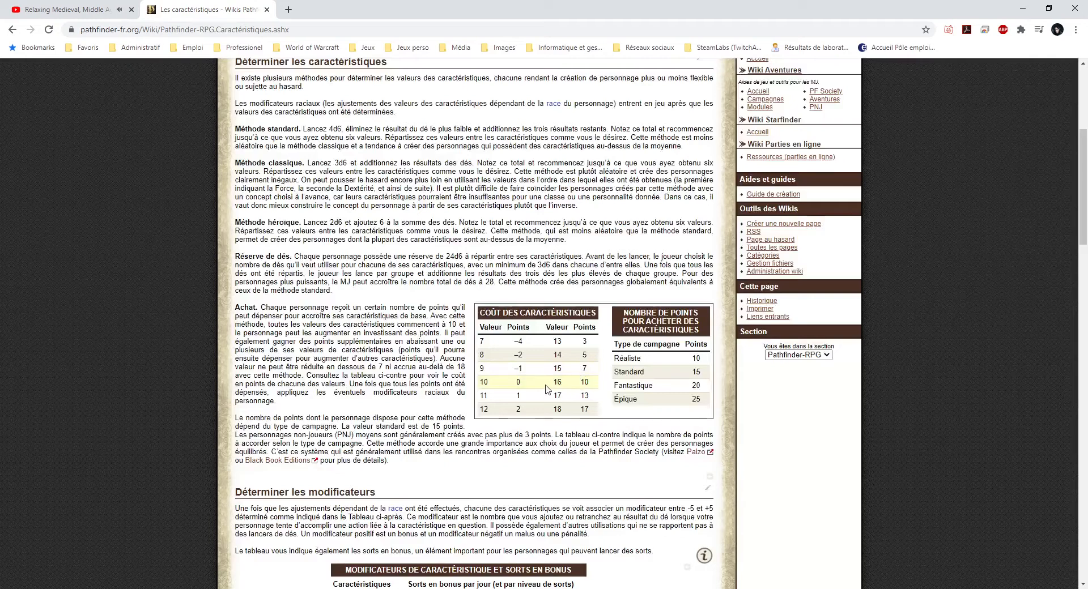
double_click(557, 381)
double_click(585, 383)
click(589, 384)
double_click(483, 355)
double_click(482, 344)
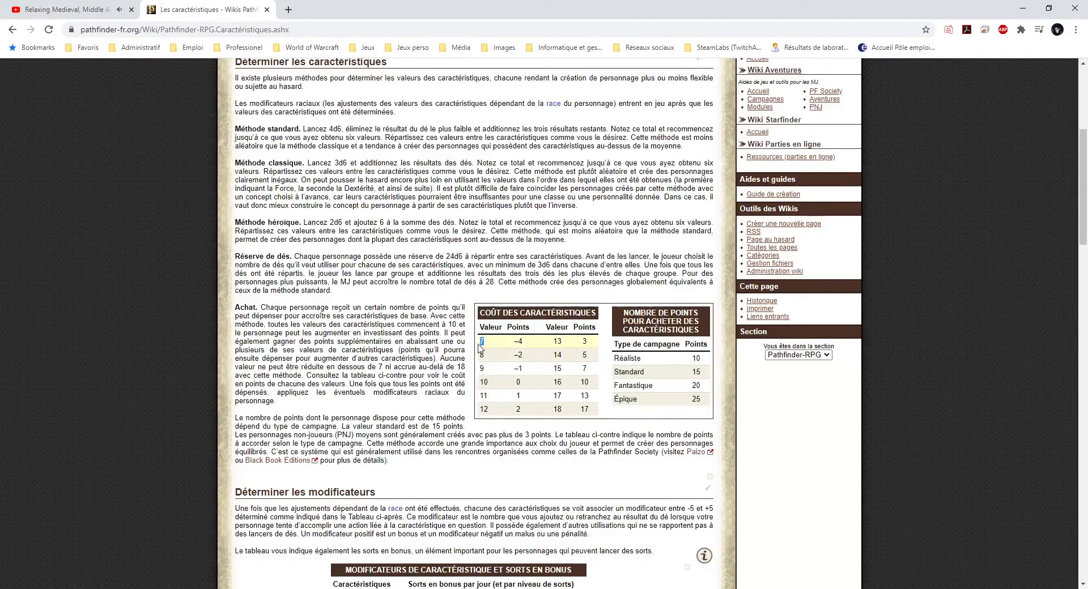
click(487, 354)
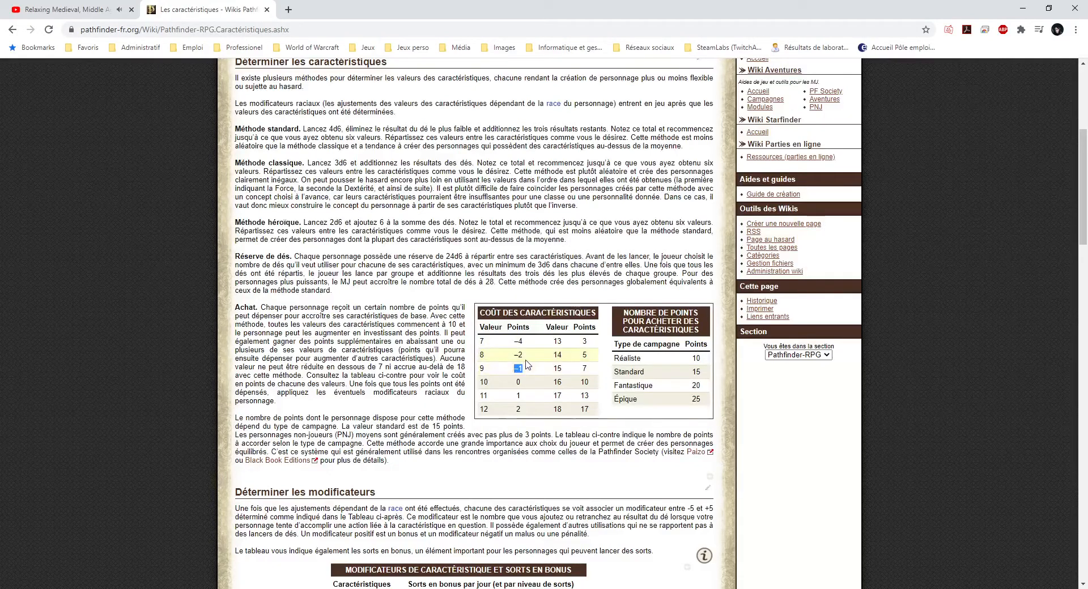
double_click(518, 341)
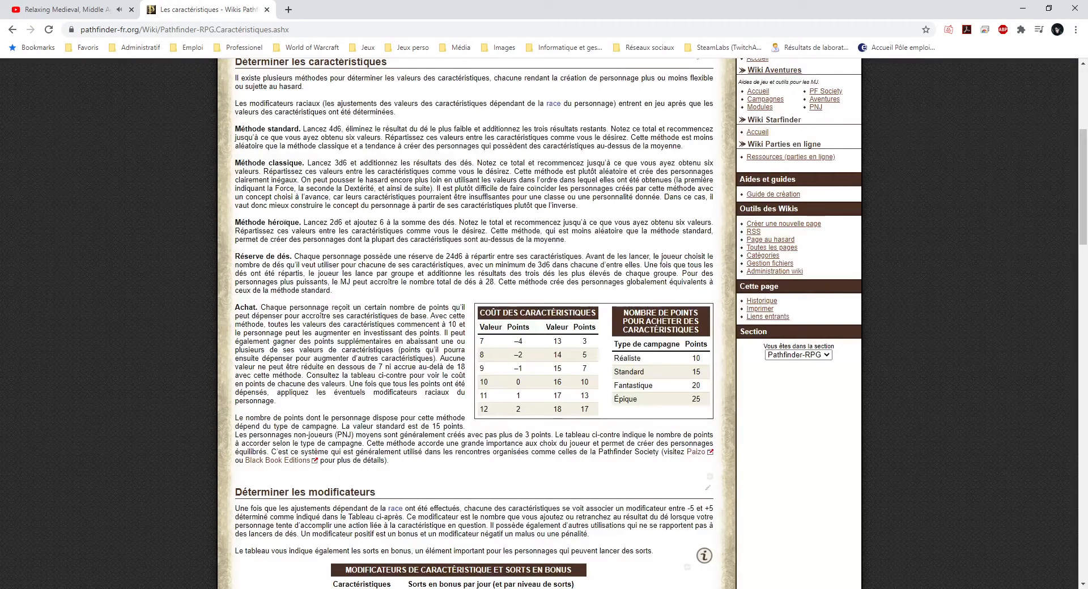
Step: Switch back to Fantasy Grounds and set the character's race to "Humain (illuskien)"
key(alt+Tab)
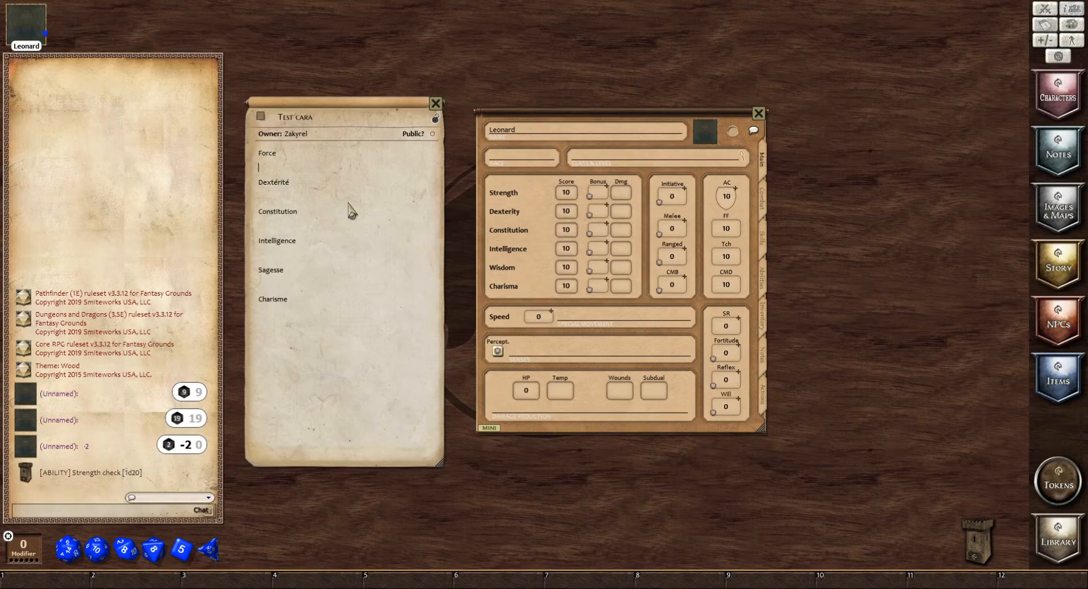
click(292, 256)
text(Humain (illuskien)
click(256, 220)
click(545, 158)
Step: Set the Intelligence score to 15 and record the value 15 with its cost of 7 in the note
click(300, 196)
click(299, 242)
text(7)
click(570, 253)
text(15)
Step: Set Constitution to 14 on the sheet, and note its value, its cost of 5 and a running total of 12
click(273, 224)
key(Left)
click(575, 233)
text(14)
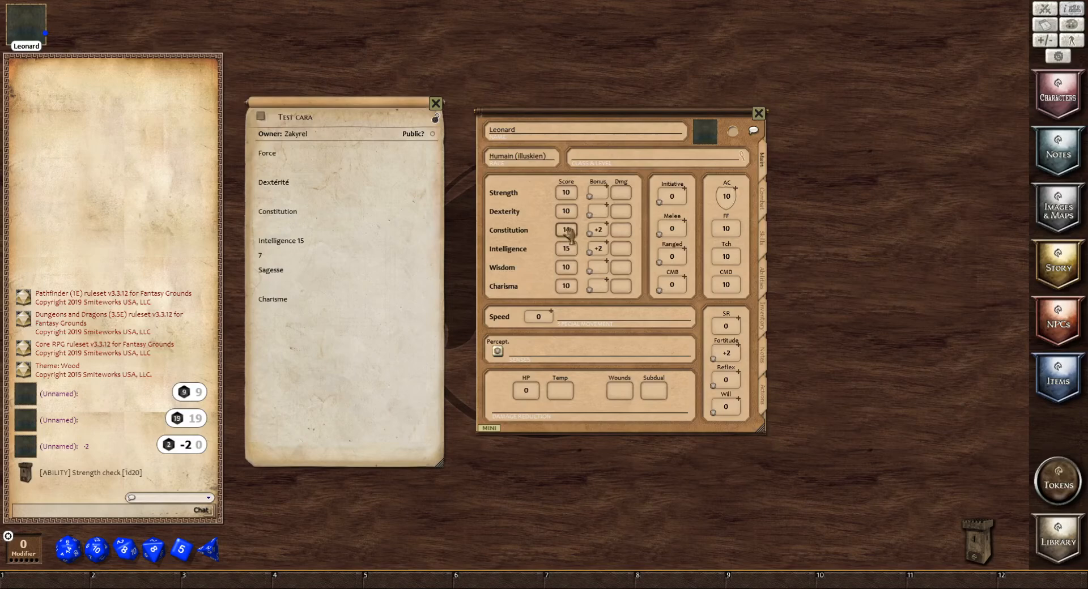
click(310, 218)
text(5)
click(297, 322)
Step: Set the Dexterity score to 12 and record its cost of 2 under Dextérité in the note
click(292, 192)
click(564, 214)
scroll(567, 211, up, 2)
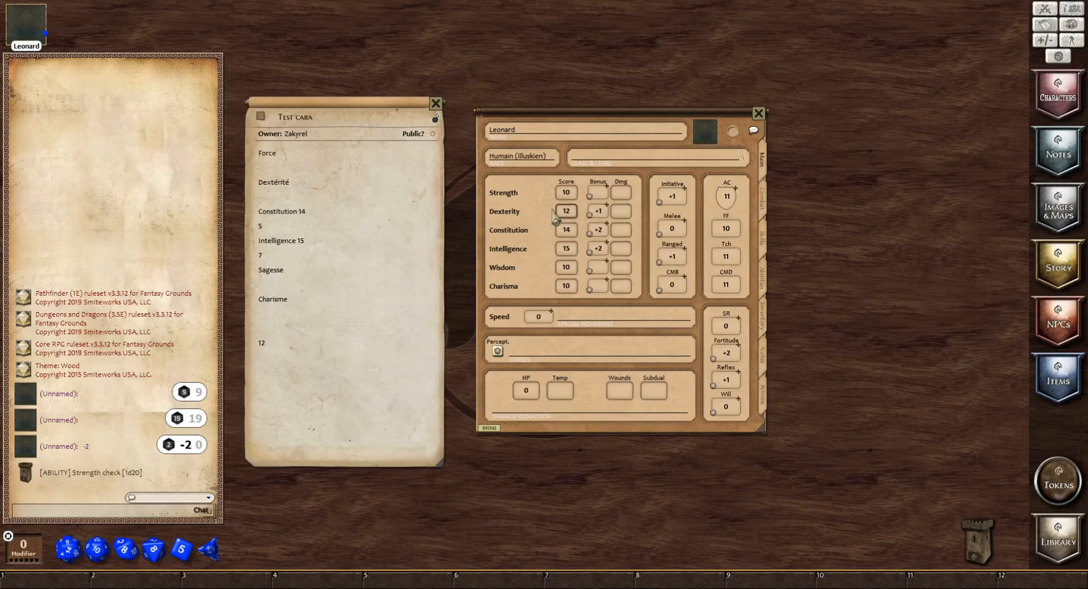
click(289, 195)
text(2)
Step: Set Wisdom to 12, note its cost of 2 under Sagesse, and update the running total to 16
click(569, 269)
text(12)
click(279, 285)
click(580, 270)
text(2)
click(272, 344)
Step: Lower the Strength score to 8 and record Force 8 with a cost of -2 in the note
click(570, 194)
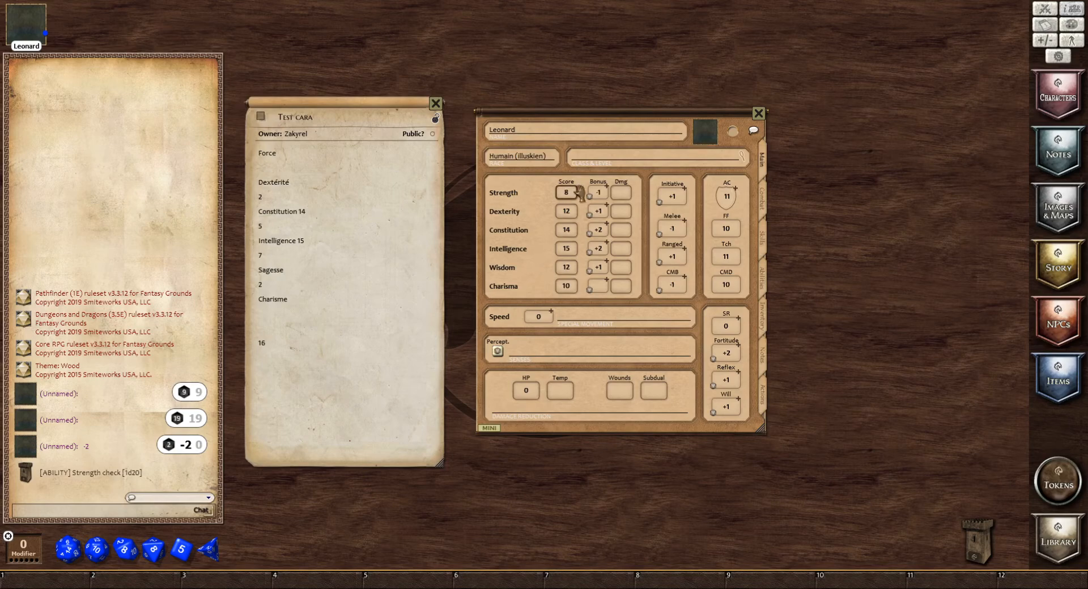
drag(567, 192, 564, 286)
click(293, 165)
text(8)
click(278, 169)
text(-2)
Step: Change the running total in the note to "14/20 pts"
click(265, 343)
key(BackSpace)
text(/20)
click(278, 314)
Step: Raise Dexterity to 14, change its cost in the note to 5, and update the points spent to 17
click(278, 197)
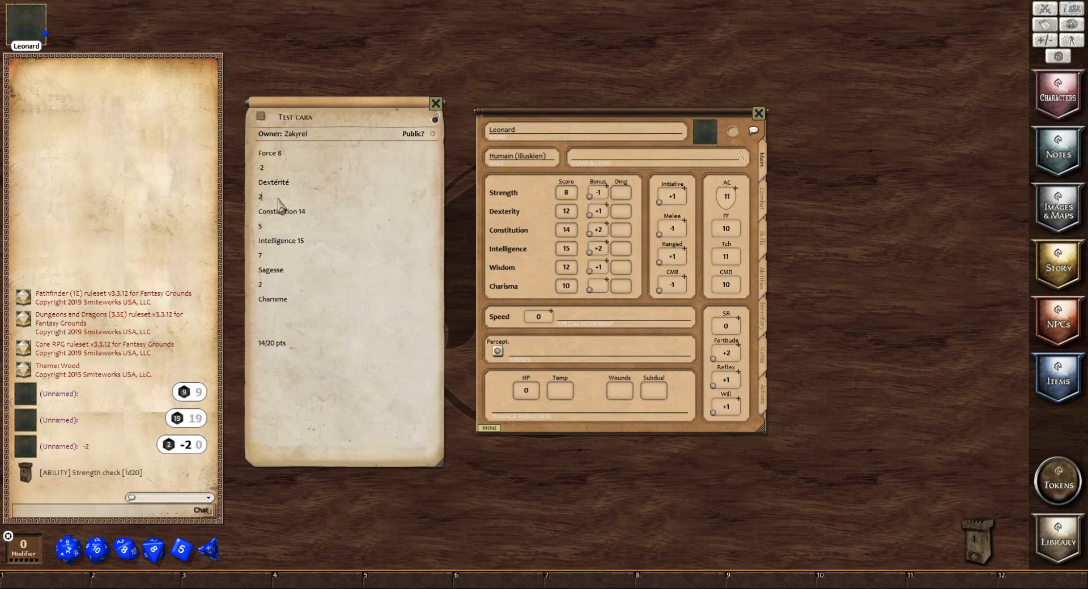
click(566, 212)
text(4)
click(270, 199)
text(5)
click(264, 344)
key(BackSpace)
text(7)
Step: Raise Intelligence to 16 on the sheet and in the note, with its cost changed to 10
click(269, 256)
key(BackSpace)
text(10)
click(309, 244)
key(BackSpace)
text(6)
click(567, 250)
text(16)
Step: Update the total in the note to "20/20 pts" and recheck the listed ability costs
click(265, 344)
key(BackSpace)
key(Delete)
text(20)
click(262, 226)
click(273, 172)
click(295, 344)
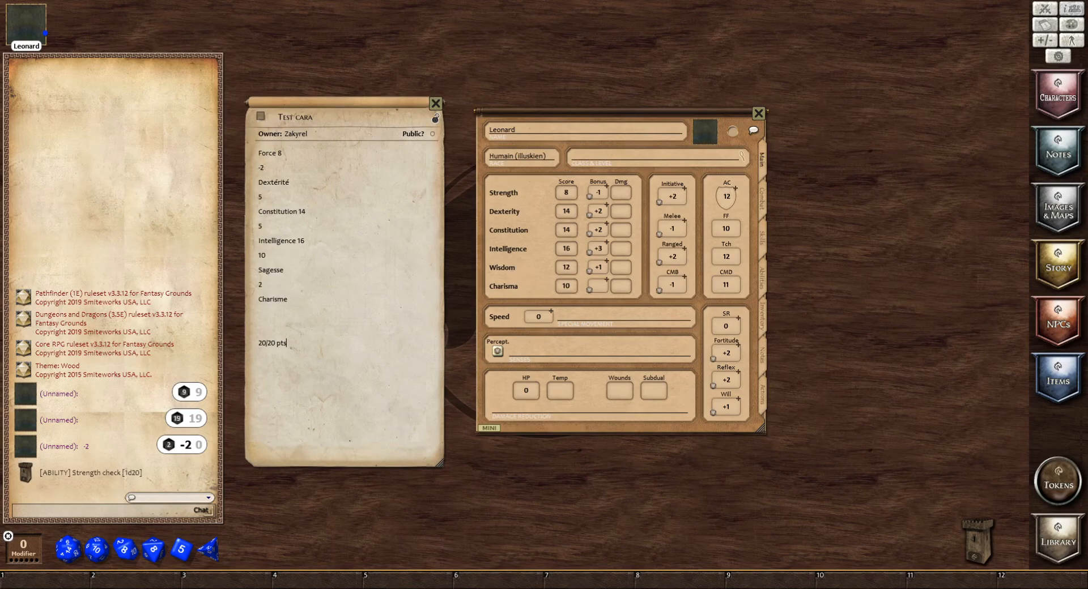
Step: Raise the Intelligence score on the character sheet to 18
click(568, 249)
text(18)
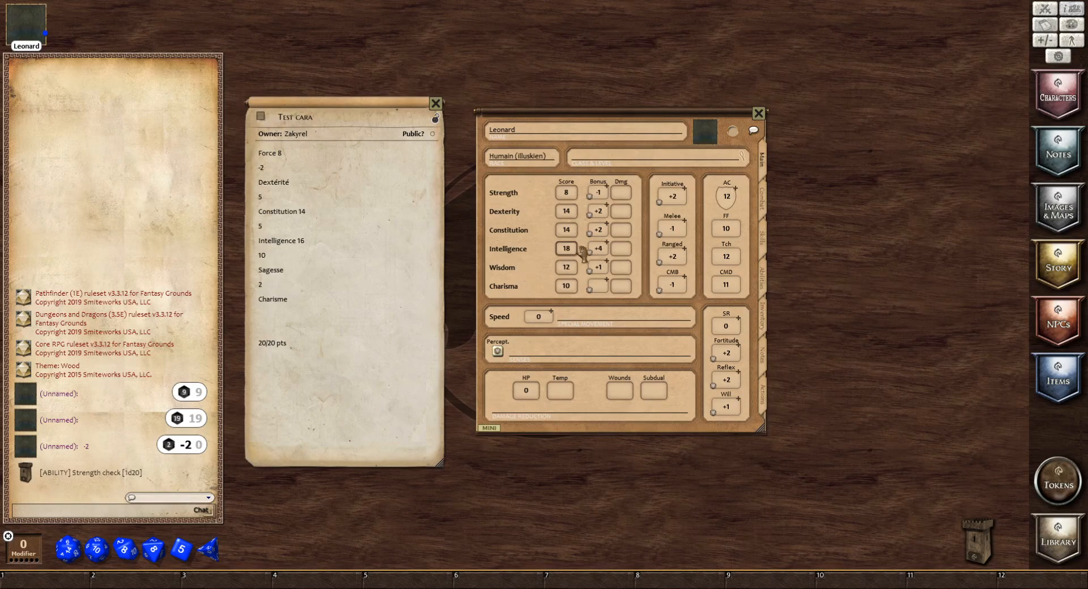